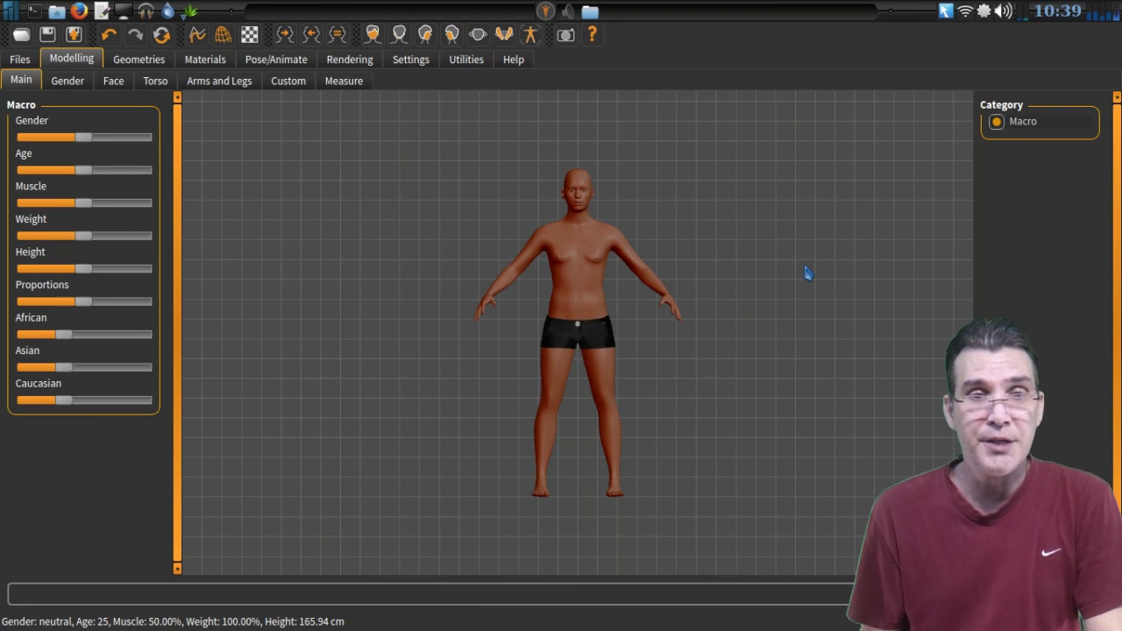
Make the figure fully male and raise its age to 45.
{"action": "scroll", "coordinate": [808, 273], "scroll_direction": "up", "scroll_amount": 2}
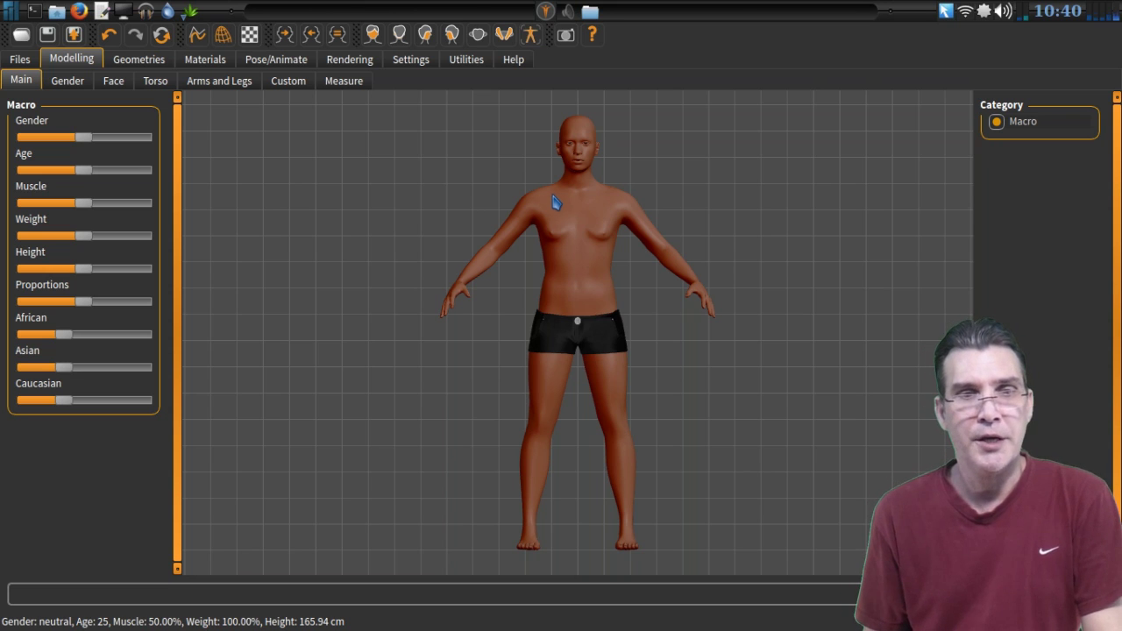
{"action": "scroll", "coordinate": [602, 219], "scroll_direction": "up", "scroll_amount": 3}
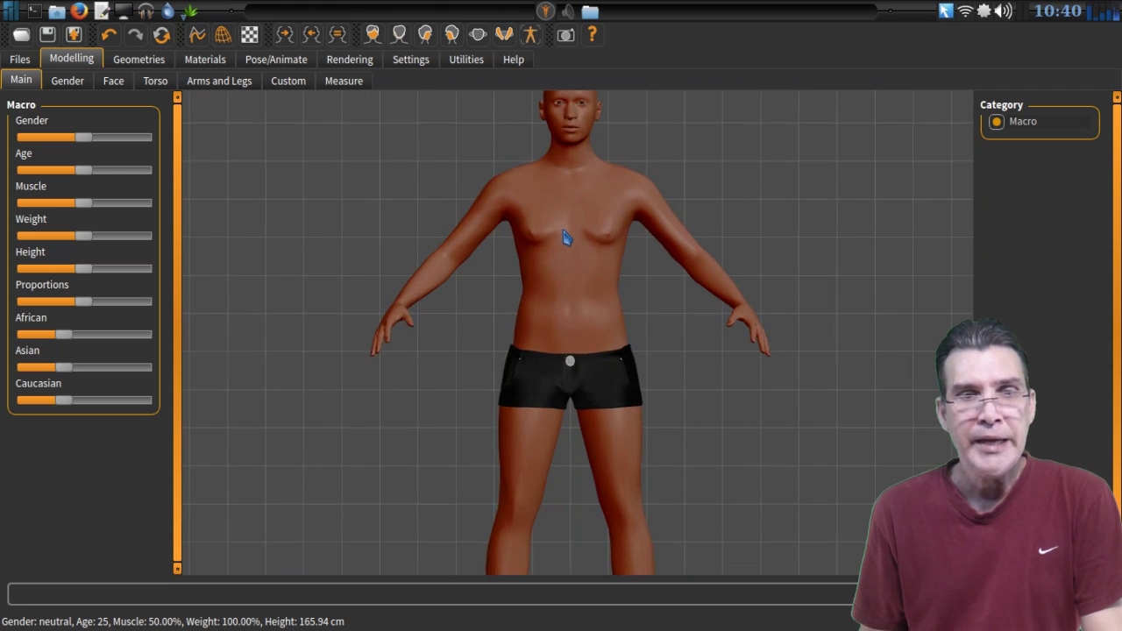
{"action": "scroll", "coordinate": [577, 230], "scroll_direction": "down", "scroll_amount": 2}
{"action": "mouse_move", "coordinate": [587, 225]}
{"action": "left_mouse_down"}
{"action": "mouse_move", "coordinate": [551, 243]}
{"action": "mouse_move", "coordinate": [493, 243]}
{"action": "mouse_move", "coordinate": [461, 220]}
{"action": "mouse_move", "coordinate": [459, 202]}
{"action": "mouse_move", "coordinate": [246, 258]}
{"action": "mouse_move", "coordinate": [631, 258]}
{"action": "mouse_move", "coordinate": [641, 216]}
{"action": "mouse_move", "coordinate": [566, 223]}
{"action": "mouse_move", "coordinate": [563, 246]}
{"action": "mouse_move", "coordinate": [370, 253]}
{"action": "mouse_move", "coordinate": [617, 269]}
{"action": "mouse_move", "coordinate": [592, 246]}
{"action": "left_mouse_up"}
{"action": "scroll", "coordinate": [592, 246], "scroll_direction": "down", "scroll_amount": 3}
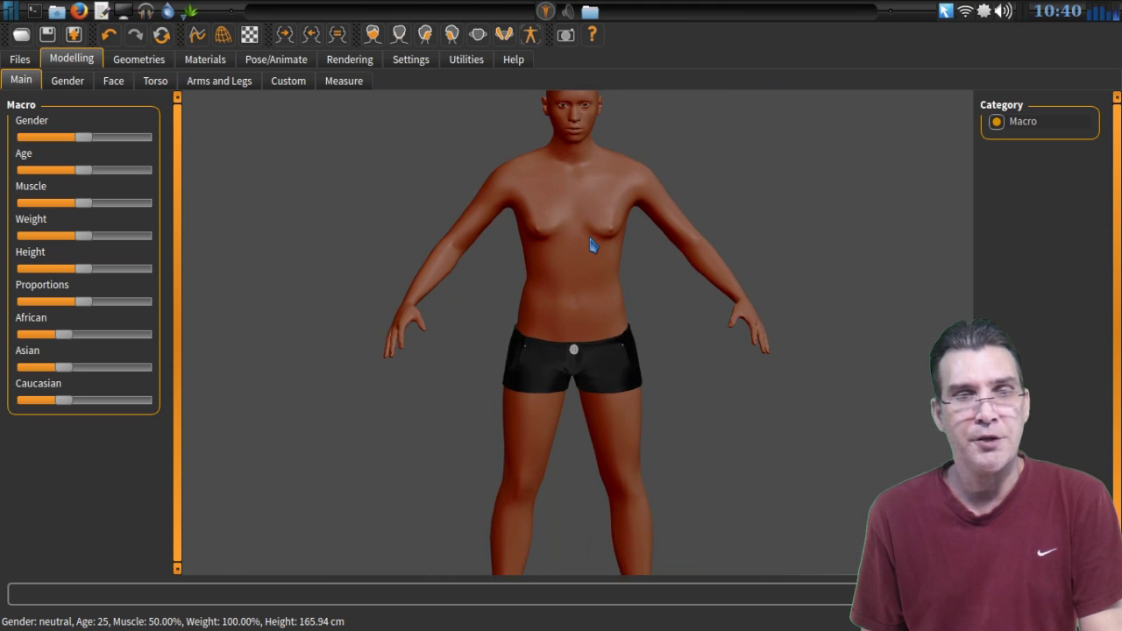
{"action": "mouse_move", "coordinate": [593, 245]}
{"action": "left_mouse_down"}
{"action": "mouse_move", "coordinate": [592, 225]}
{"action": "mouse_move", "coordinate": [581, 227]}
{"action": "left_mouse_up"}
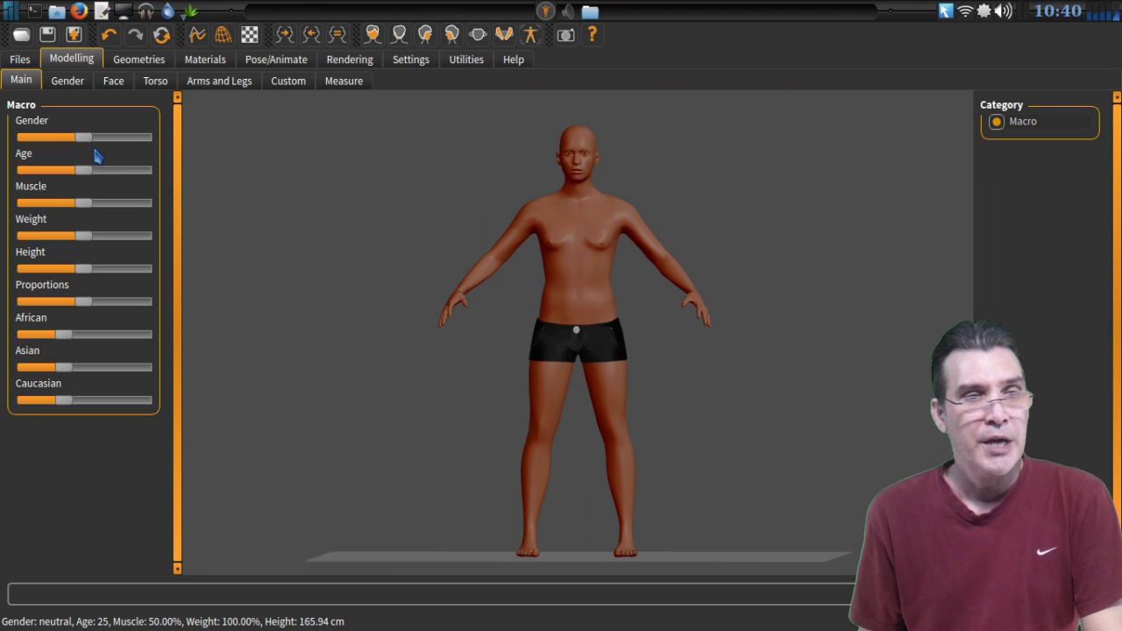
{"action": "left_click_drag", "start_coordinate": [81, 143], "coordinate": [166, 143]}
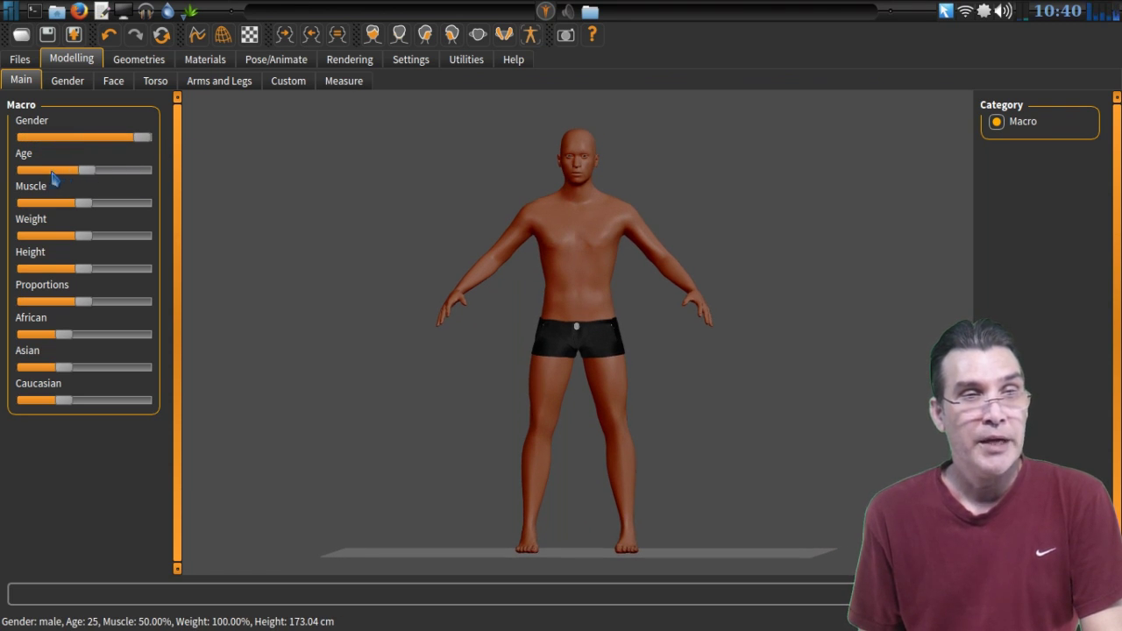
{"action": "left_click_drag", "start_coordinate": [52, 177], "coordinate": [102, 178]}
Raise weight to 124.30%, push proportions toward ideal, and make ethnicity mostly African.
{"action": "left_click_drag", "start_coordinate": [85, 243], "coordinate": [110, 240]}
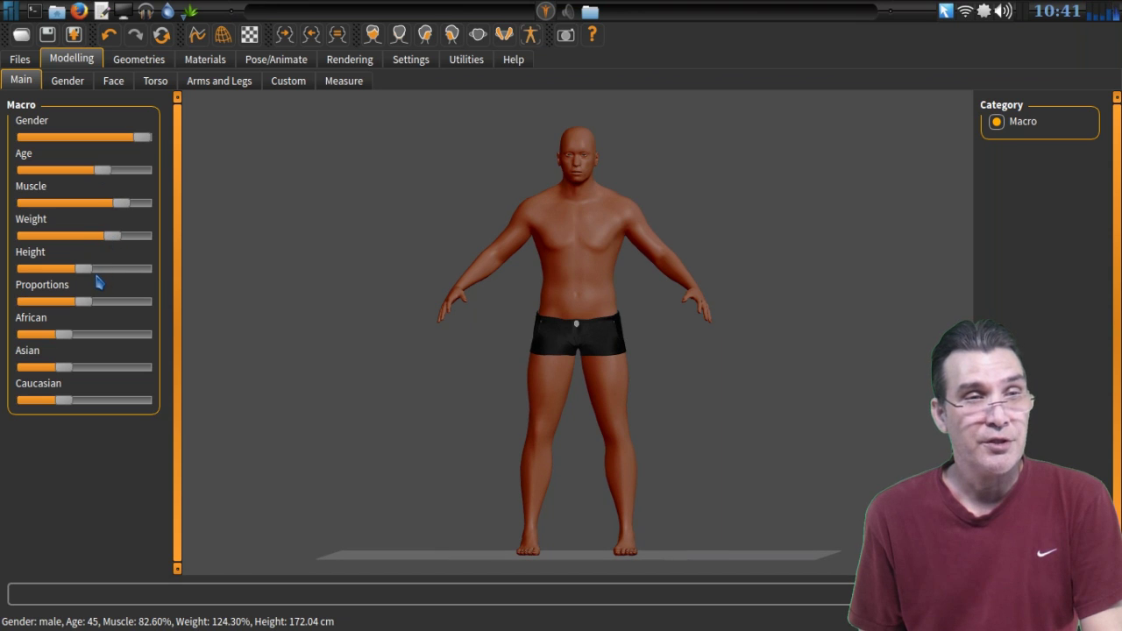
{"action": "left_click_drag", "start_coordinate": [88, 300], "coordinate": [137, 311]}
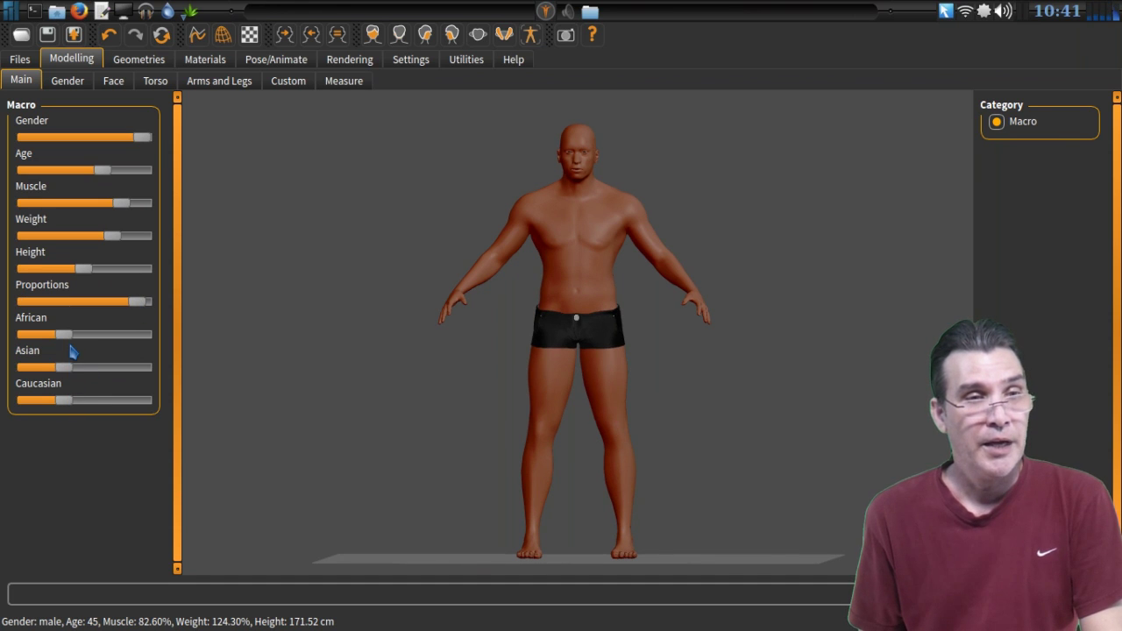
{"action": "left_click_drag", "start_coordinate": [69, 342], "coordinate": [108, 351]}
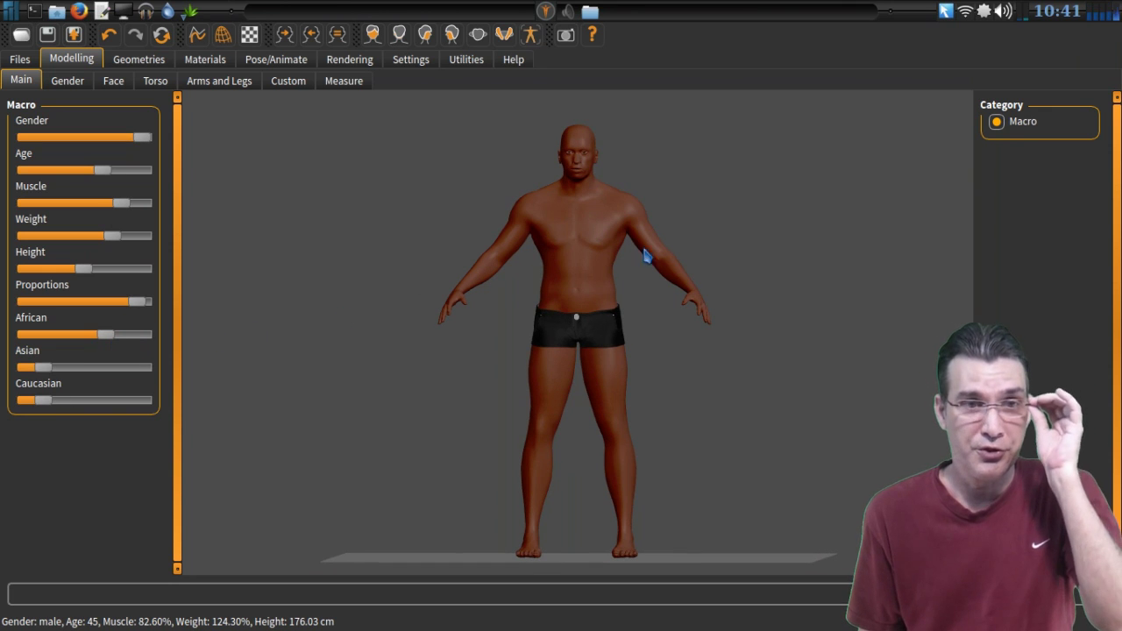
{"action": "scroll", "coordinate": [582, 157], "scroll_direction": "down", "scroll_amount": 2}
Zoom in on the head, browse the Gender and Main modifiers, and end on Face head shape.
{"action": "scroll", "coordinate": [580, 158], "scroll_direction": "up", "scroll_amount": 5}
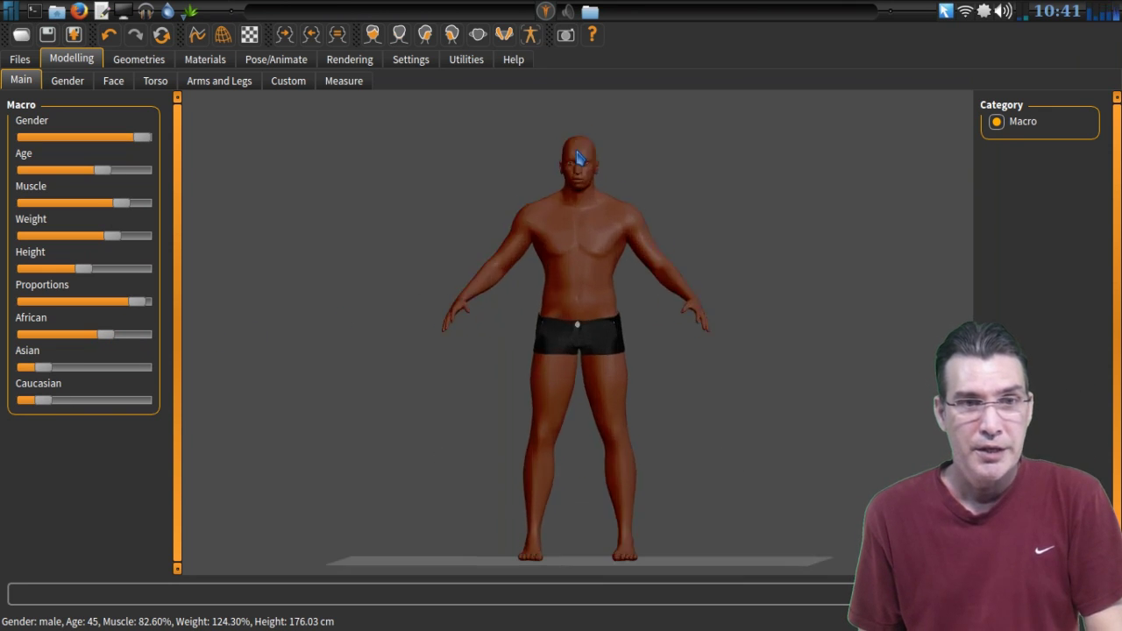
{"action": "scroll", "coordinate": [578, 158], "scroll_direction": "up", "scroll_amount": 5}
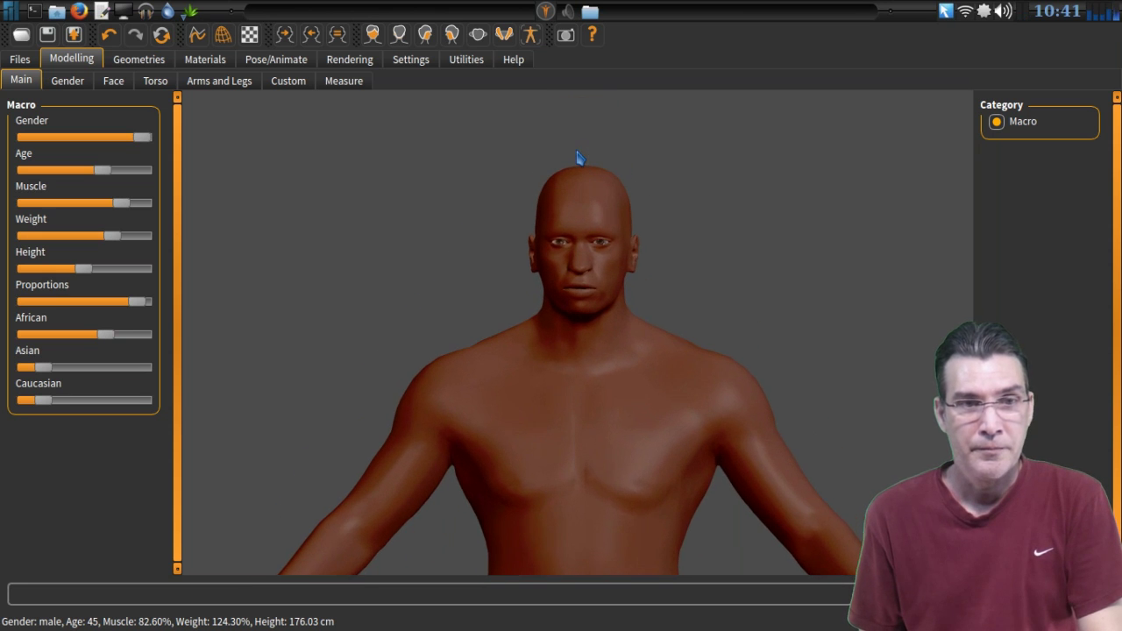
{"action": "scroll", "coordinate": [570, 258], "scroll_direction": "down", "scroll_amount": 2}
{"action": "scroll", "coordinate": [593, 290], "scroll_direction": "up", "scroll_amount": 3}
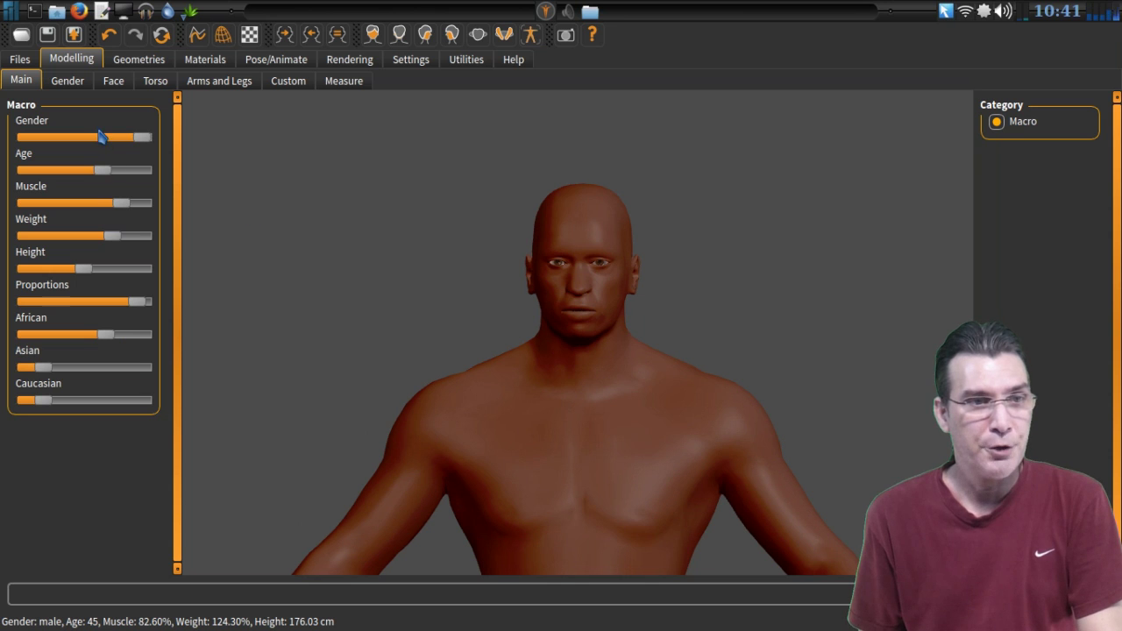
{"action": "left_click", "coordinate": [111, 81]}
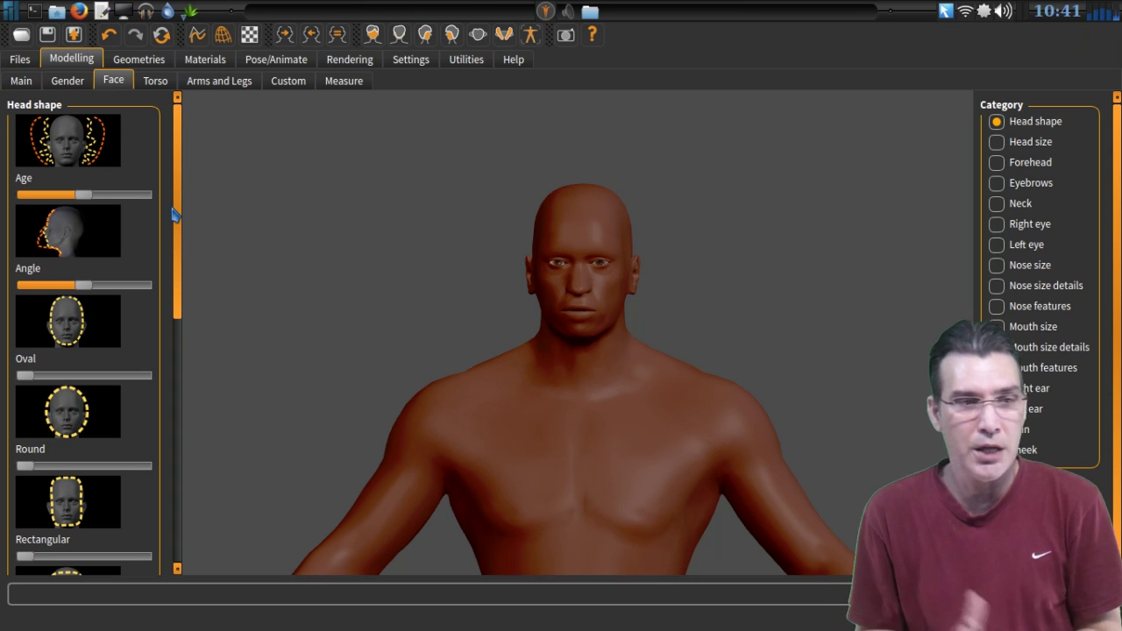
{"action": "left_click", "coordinate": [71, 81]}
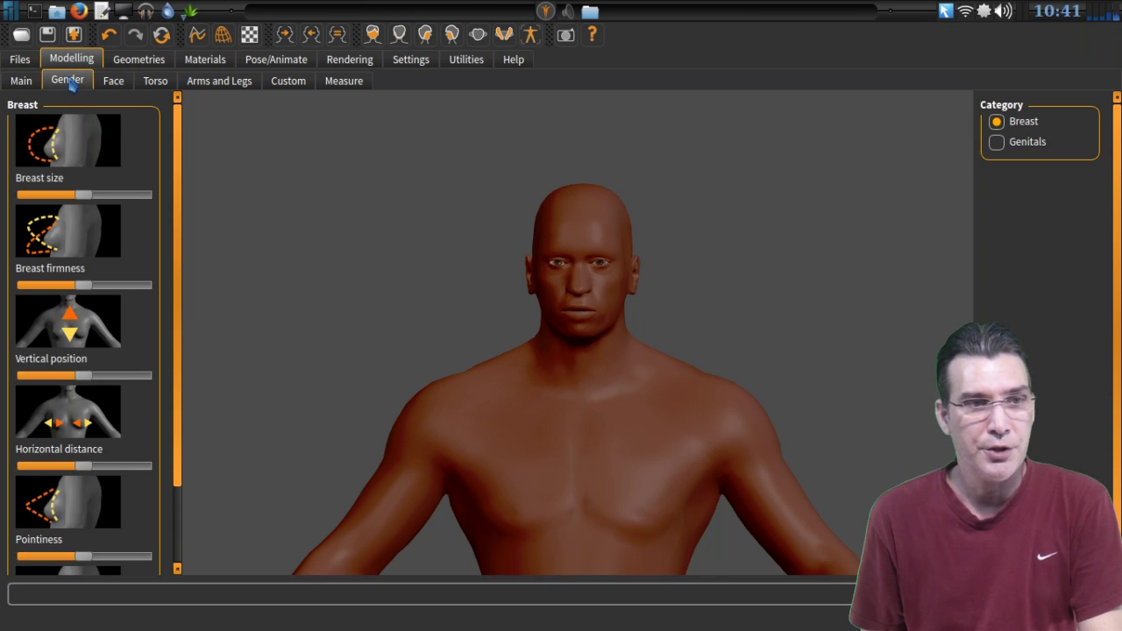
{"action": "left_click", "coordinate": [24, 81]}
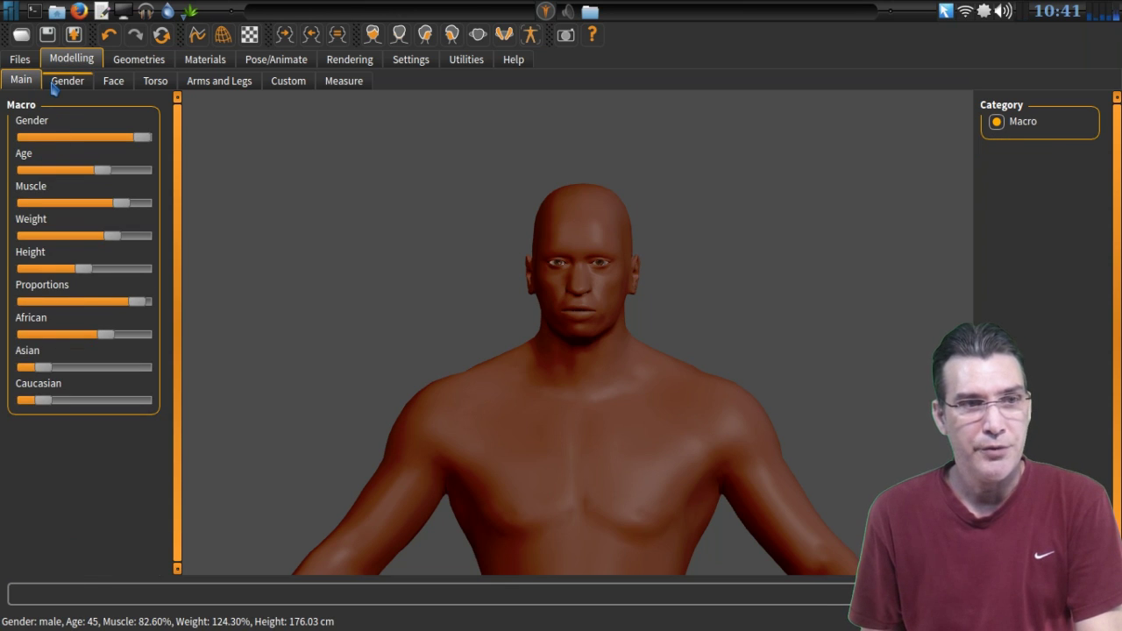
{"action": "left_click", "coordinate": [56, 83]}
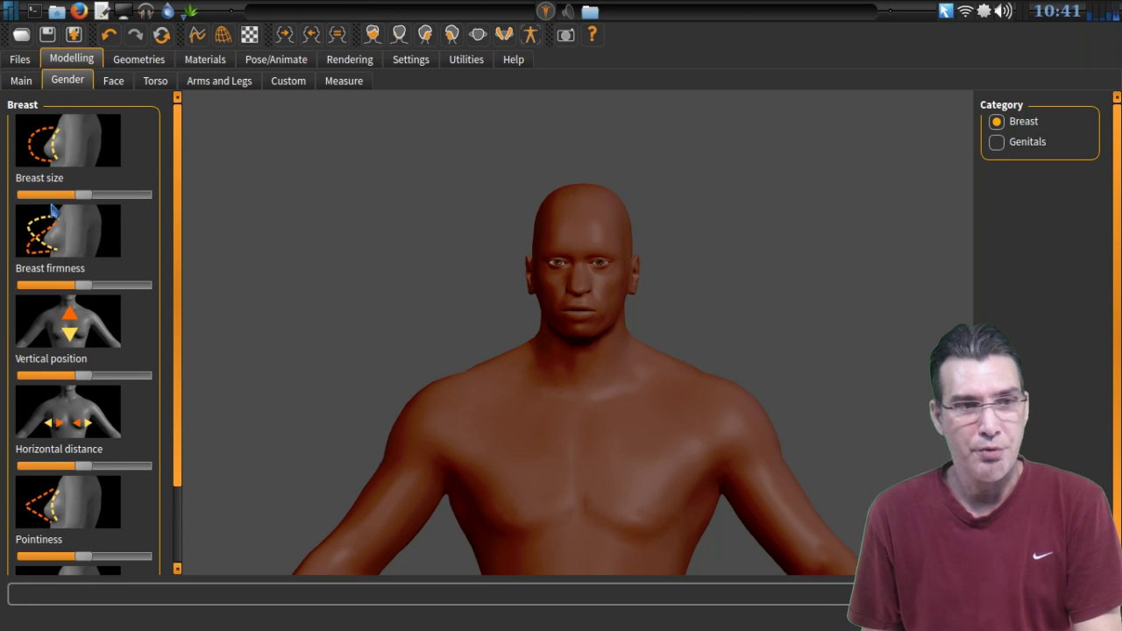
{"action": "mouse_move", "coordinate": [179, 163]}
{"action": "left_mouse_down"}
{"action": "mouse_move", "coordinate": [187, 259]}
{"action": "mouse_move", "coordinate": [190, 147]}
{"action": "left_mouse_up"}
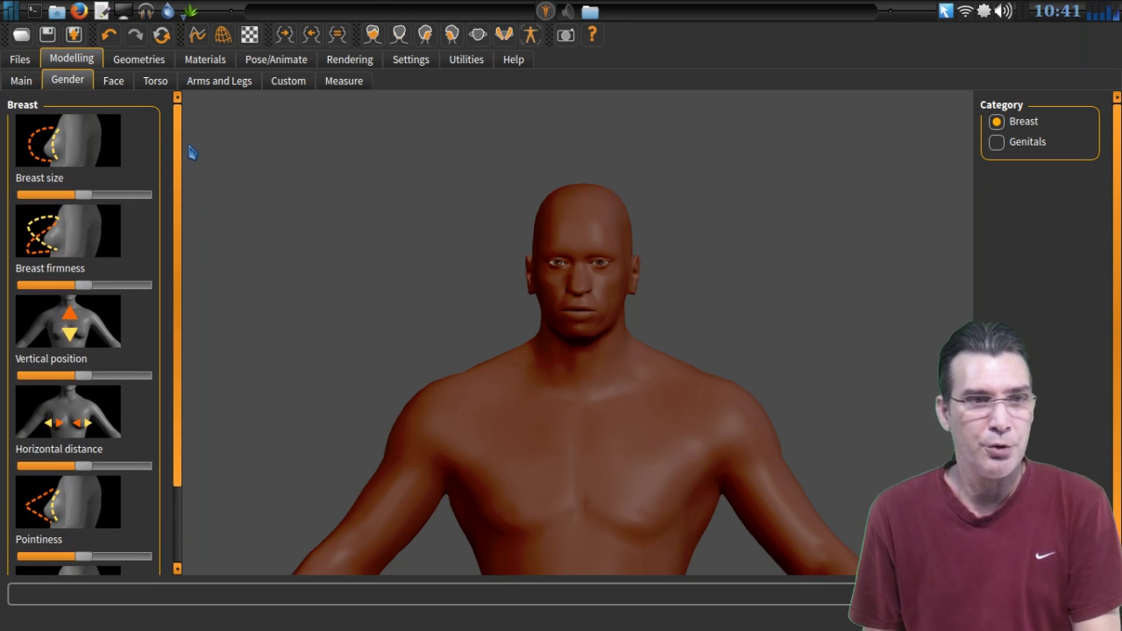
{"action": "left_click", "coordinate": [114, 81]}
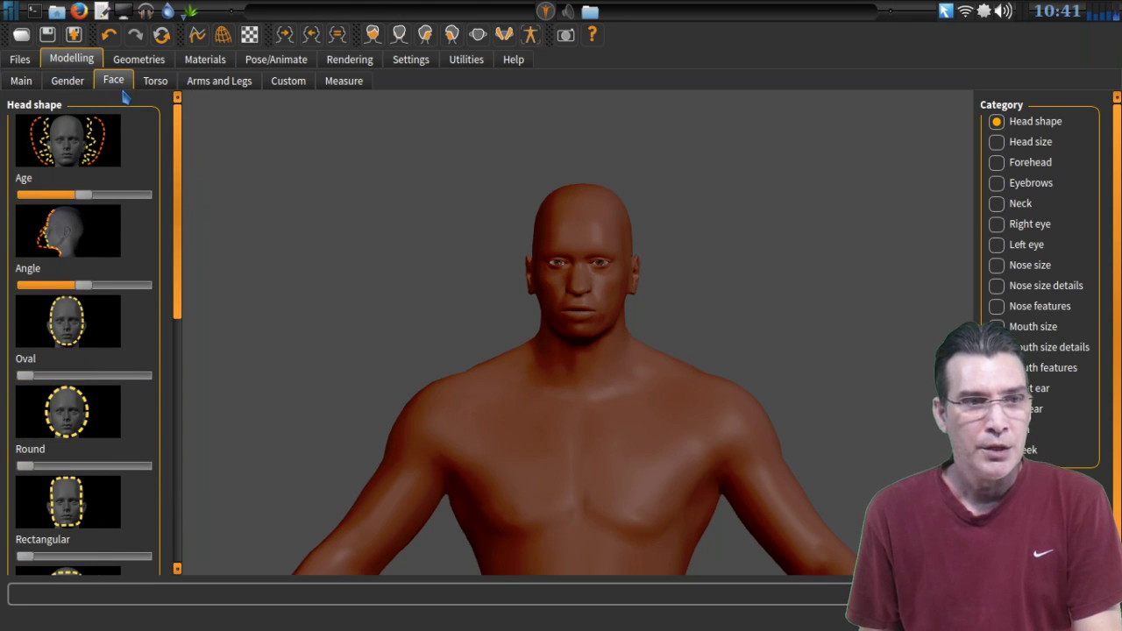
Set the head-shape Age slider to maximum and make the head slightly more oval.
{"action": "left_click_drag", "start_coordinate": [87, 198], "coordinate": [211, 213]}
{"action": "left_click_drag", "start_coordinate": [110, 199], "coordinate": [162, 201]}
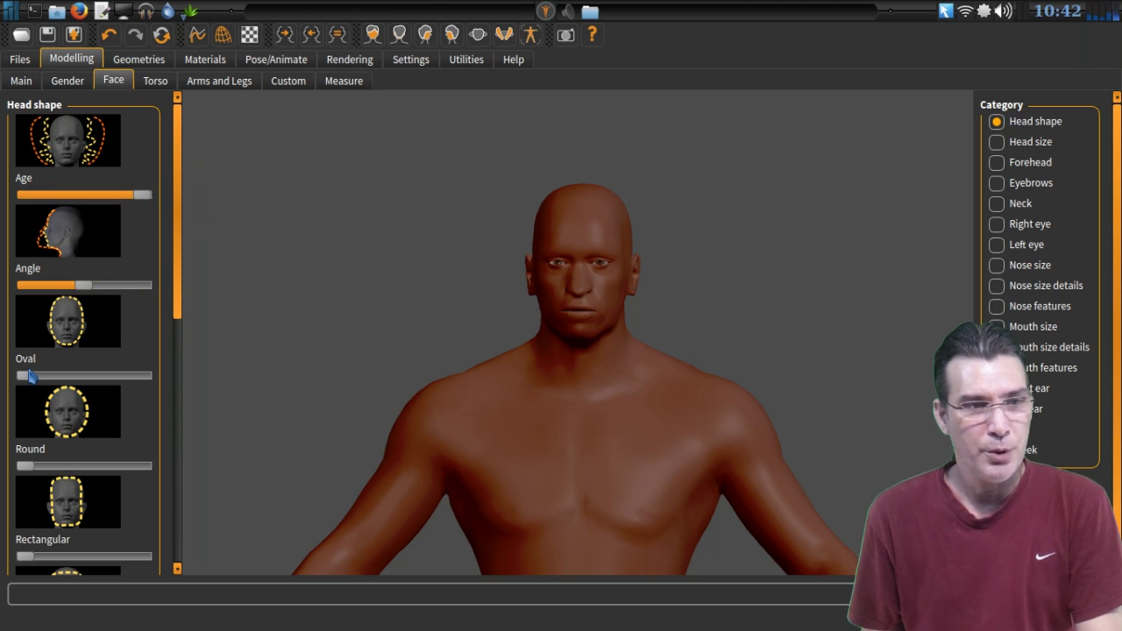
{"action": "left_click_drag", "start_coordinate": [26, 383], "coordinate": [59, 382]}
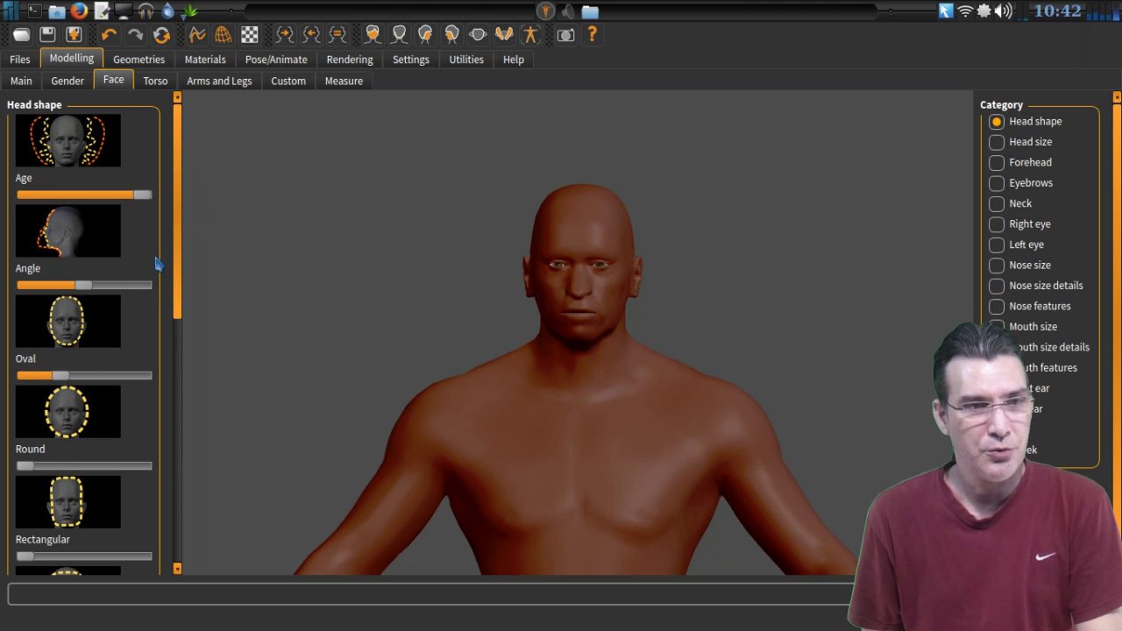
{"action": "mouse_move", "coordinate": [178, 250]}
{"action": "left_mouse_down"}
{"action": "mouse_move", "coordinate": [185, 366]}
{"action": "mouse_move", "coordinate": [187, 230]}
{"action": "left_mouse_up"}
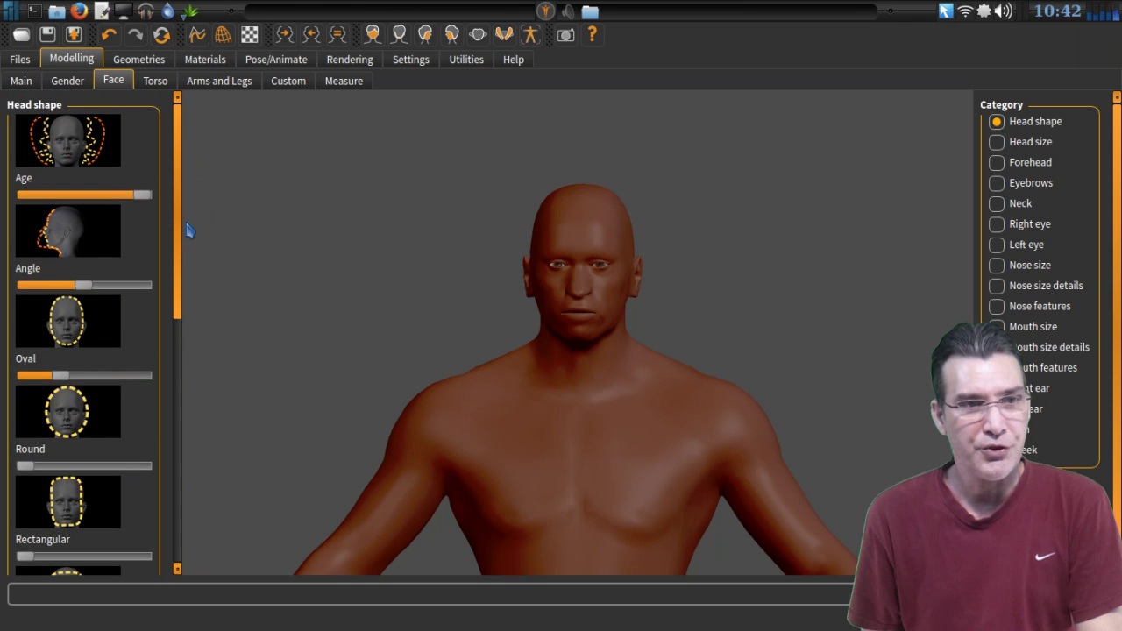
Look over the Torso, Main and Gender modifiers, then return to head shape.
{"action": "left_click", "coordinate": [155, 83]}
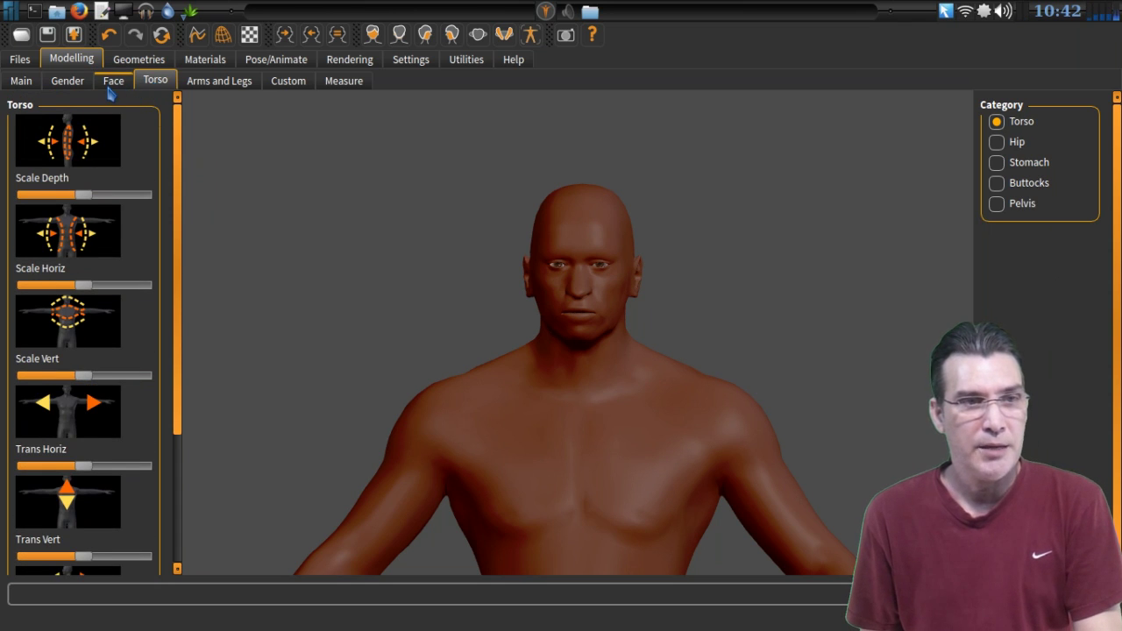
{"action": "left_click", "coordinate": [111, 86]}
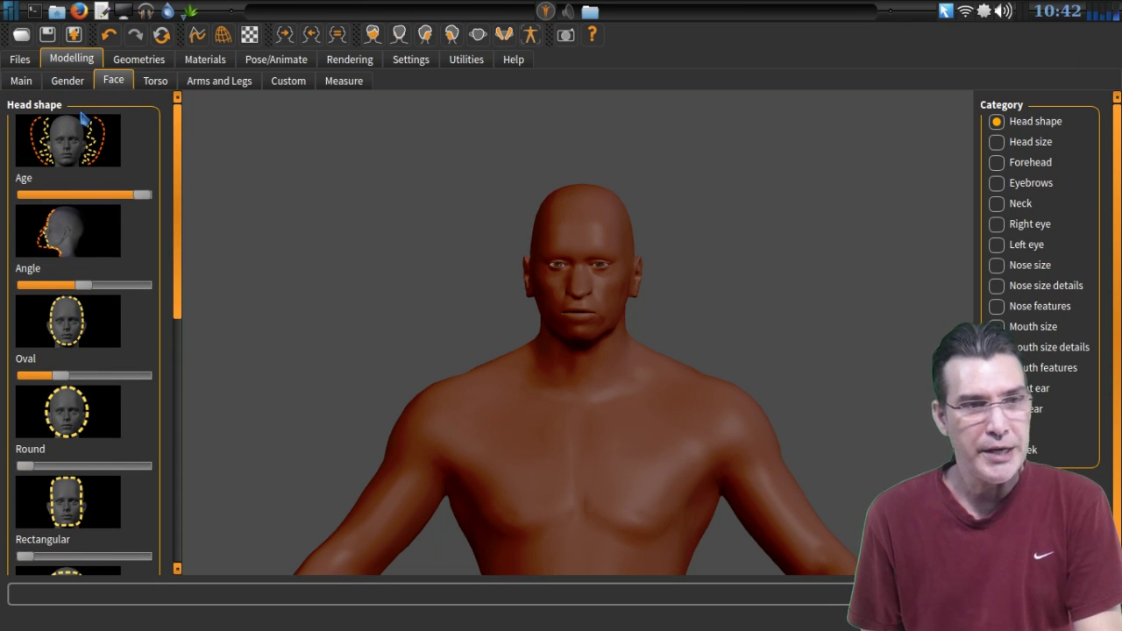
{"action": "left_click", "coordinate": [27, 82]}
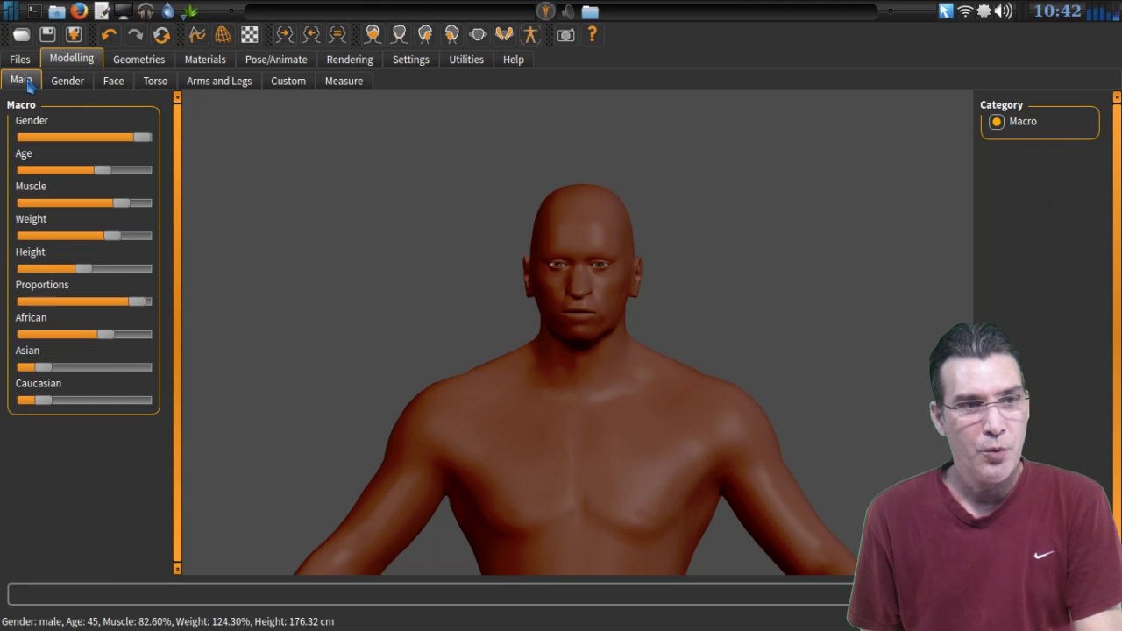
{"action": "left_click", "coordinate": [63, 86]}
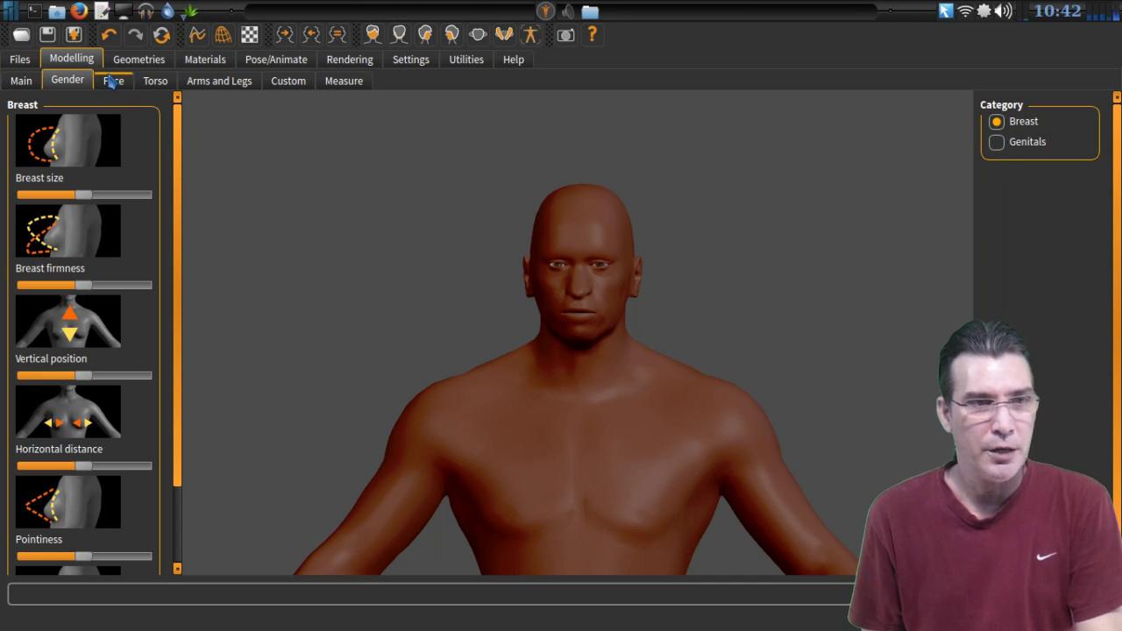
{"action": "left_click", "coordinate": [112, 80]}
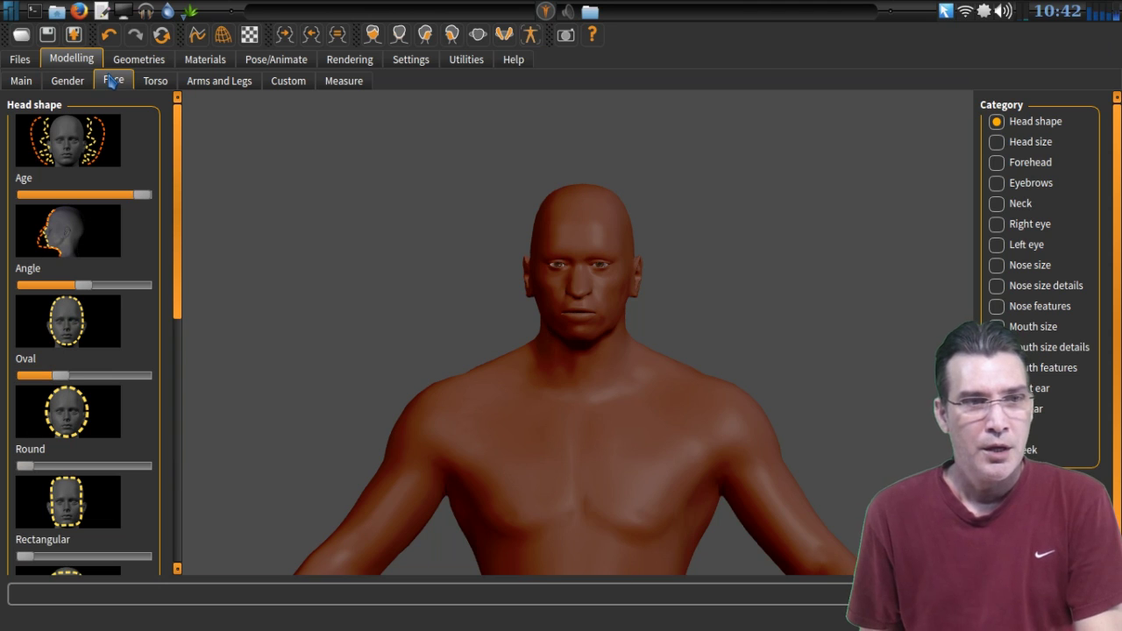
Test the forehead Trans Depth slider from maximum to minimum while viewing the profile.
{"action": "left_click", "coordinate": [998, 143]}
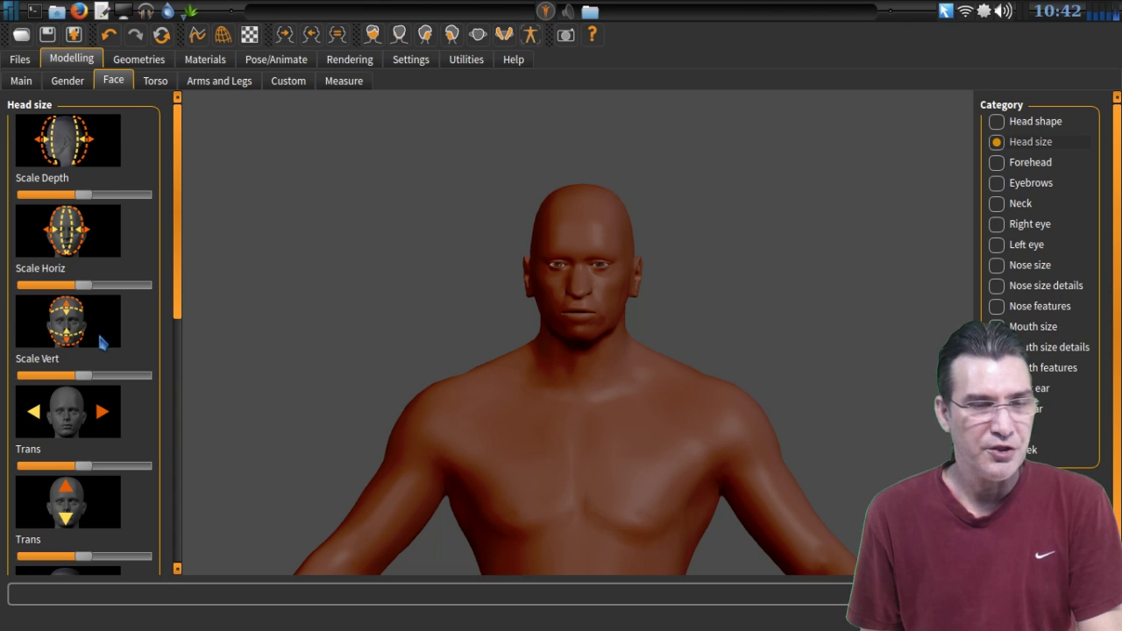
{"action": "left_click", "coordinate": [998, 163]}
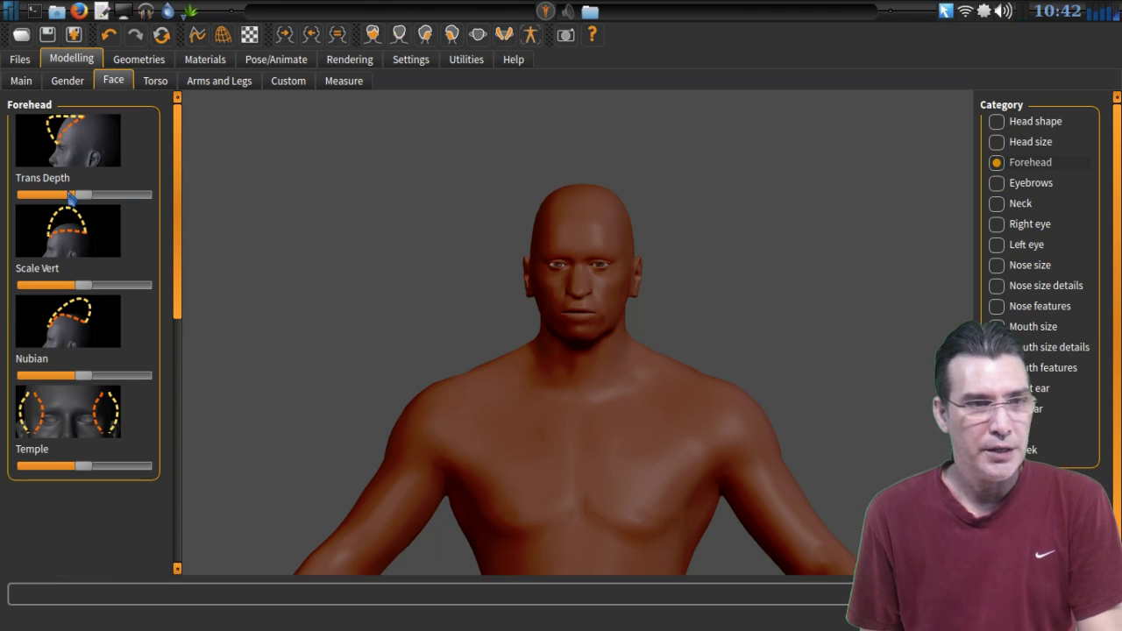
{"action": "left_click_drag", "start_coordinate": [87, 198], "coordinate": [101, 198]}
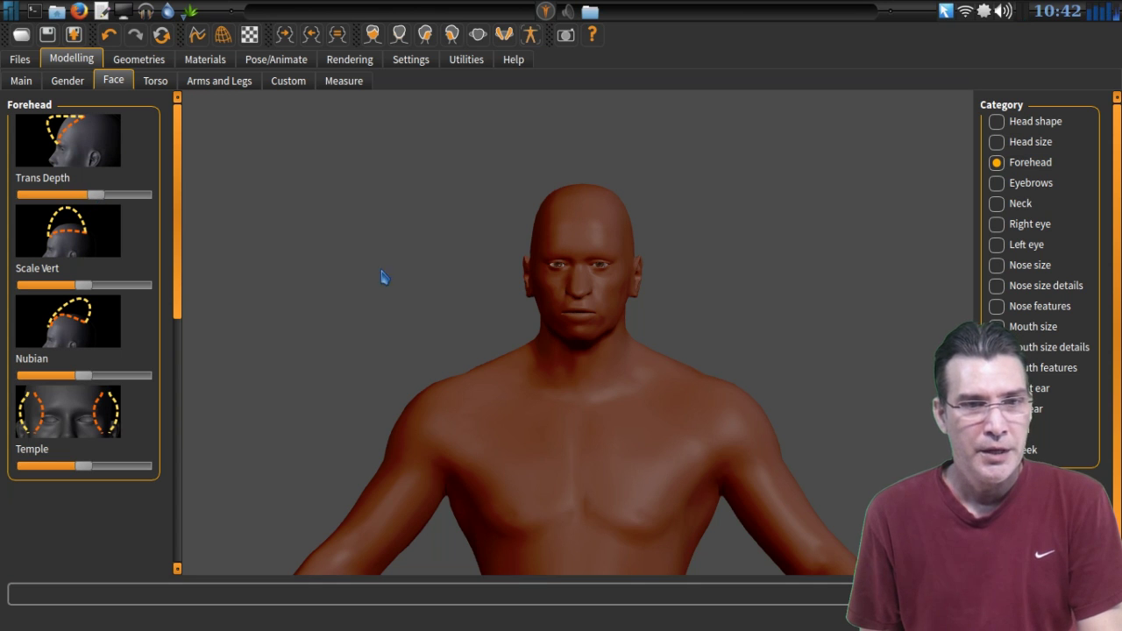
{"action": "left_click_drag", "start_coordinate": [594, 316], "coordinate": [741, 318]}
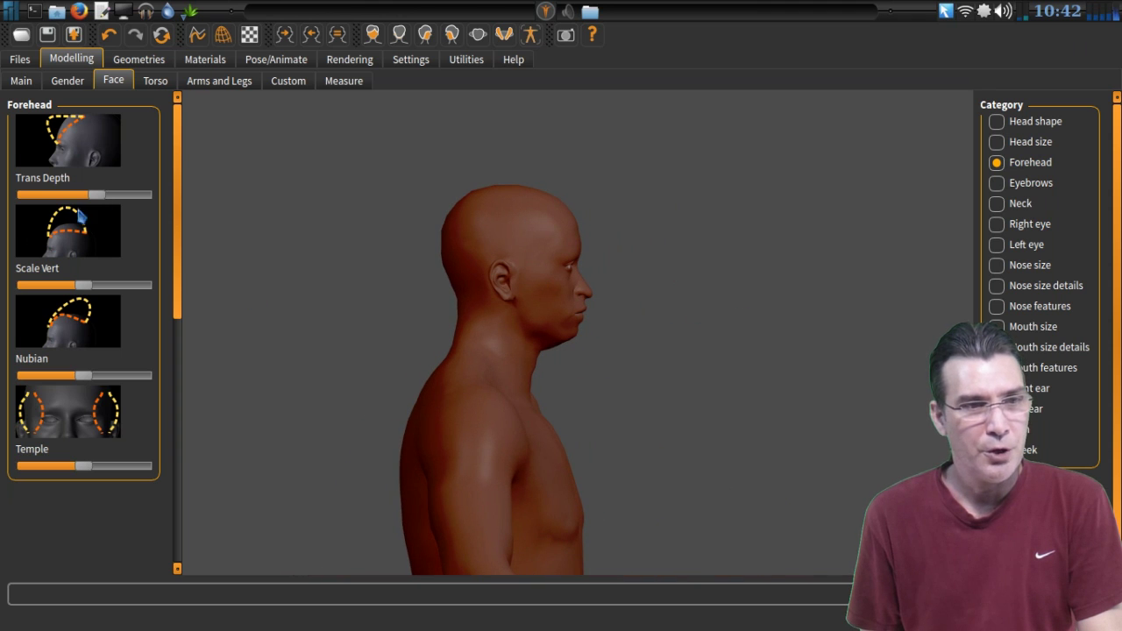
{"action": "mouse_move", "coordinate": [99, 202]}
{"action": "left_mouse_down"}
{"action": "mouse_move", "coordinate": [161, 205]}
{"action": "mouse_move", "coordinate": [3, 202]}
{"action": "mouse_move", "coordinate": [88, 209]}
{"action": "left_mouse_up"}
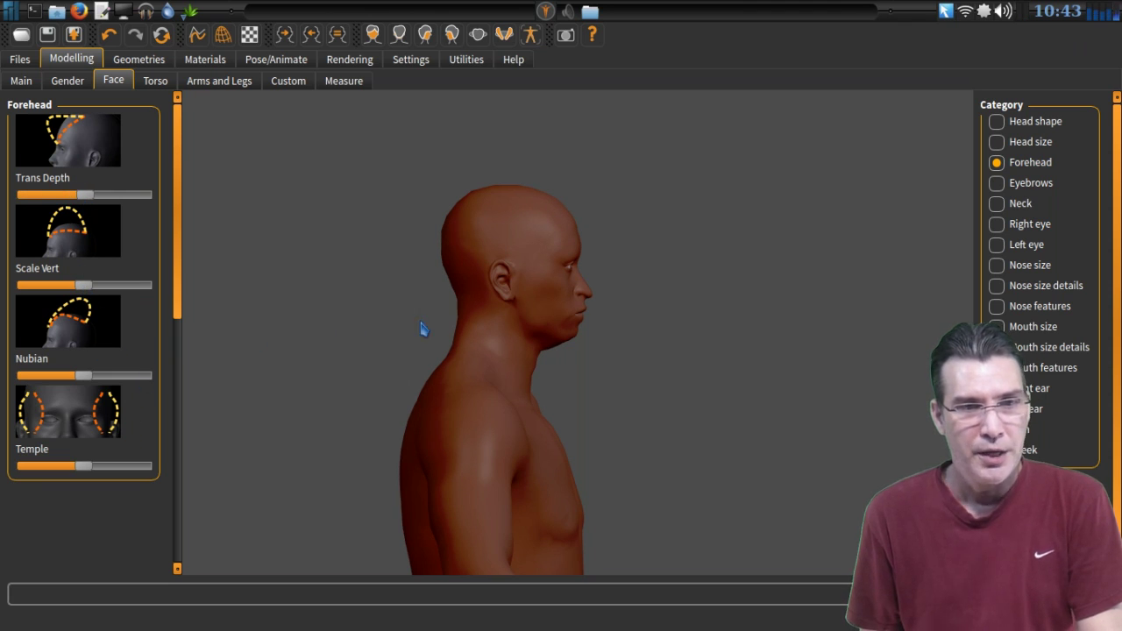
{"action": "left_click_drag", "start_coordinate": [505, 327], "coordinate": [371, 316]}
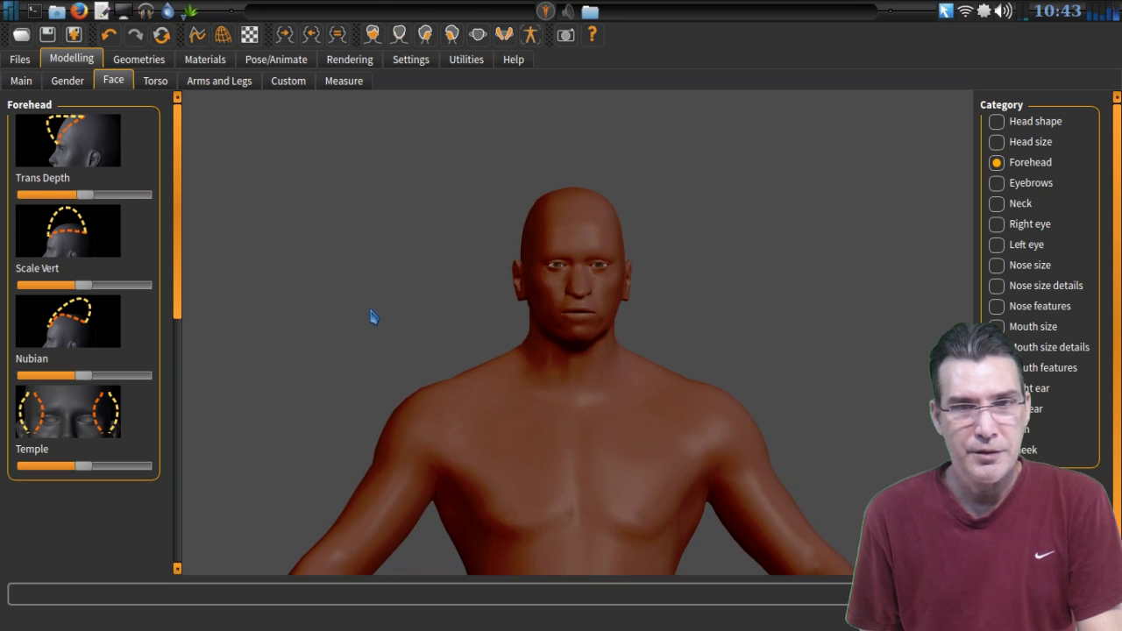
Raise the eyebrow Trans Depth to move the eyebrows forward, checking in profile.
{"action": "left_click", "coordinate": [997, 186]}
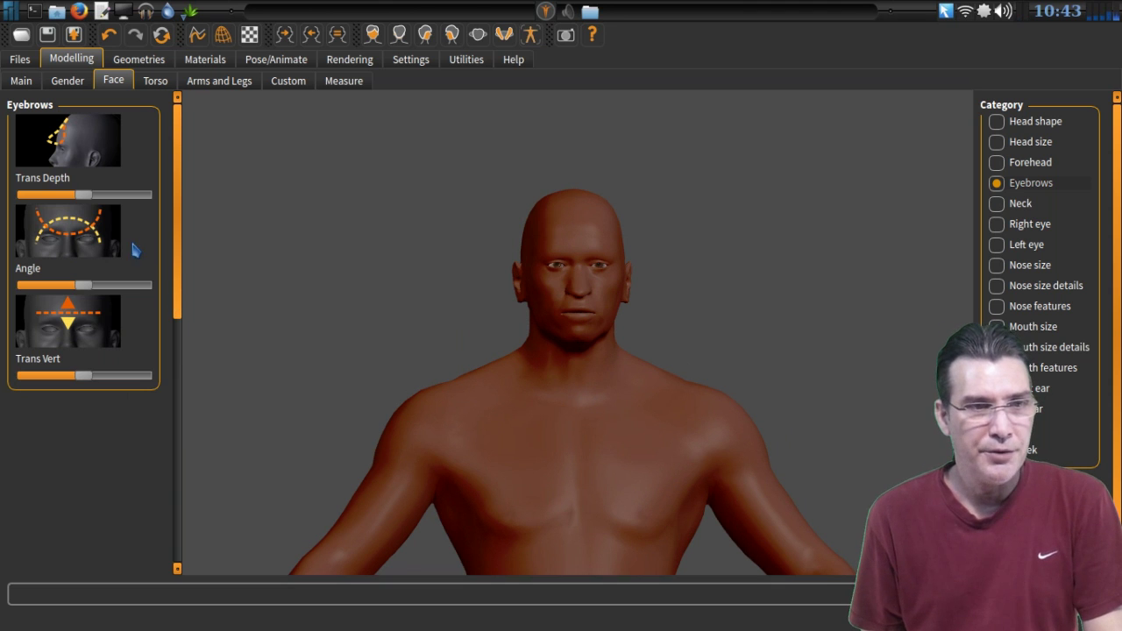
{"action": "left_click_drag", "start_coordinate": [83, 201], "coordinate": [103, 207]}
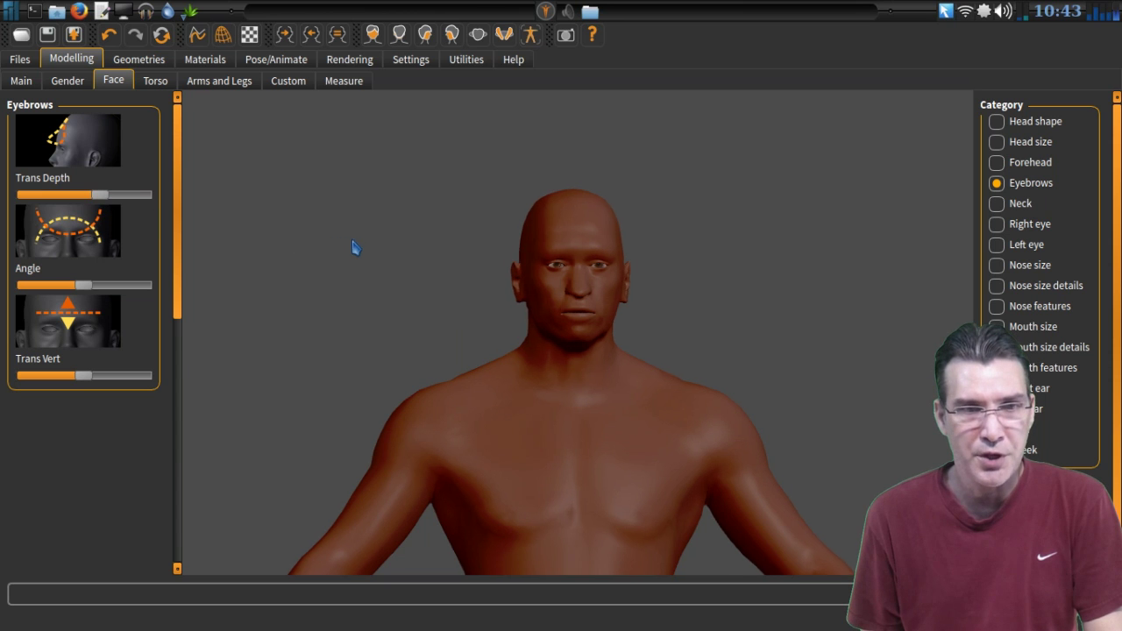
{"action": "mouse_move", "coordinate": [353, 246]}
{"action": "left_mouse_down"}
{"action": "mouse_move", "coordinate": [461, 245]}
{"action": "mouse_move", "coordinate": [471, 233]}
{"action": "mouse_move", "coordinate": [243, 257]}
{"action": "mouse_move", "coordinate": [313, 266]}
{"action": "mouse_move", "coordinate": [303, 263]}
{"action": "mouse_move", "coordinate": [346, 243]}
{"action": "mouse_move", "coordinate": [334, 255]}
{"action": "left_mouse_up"}
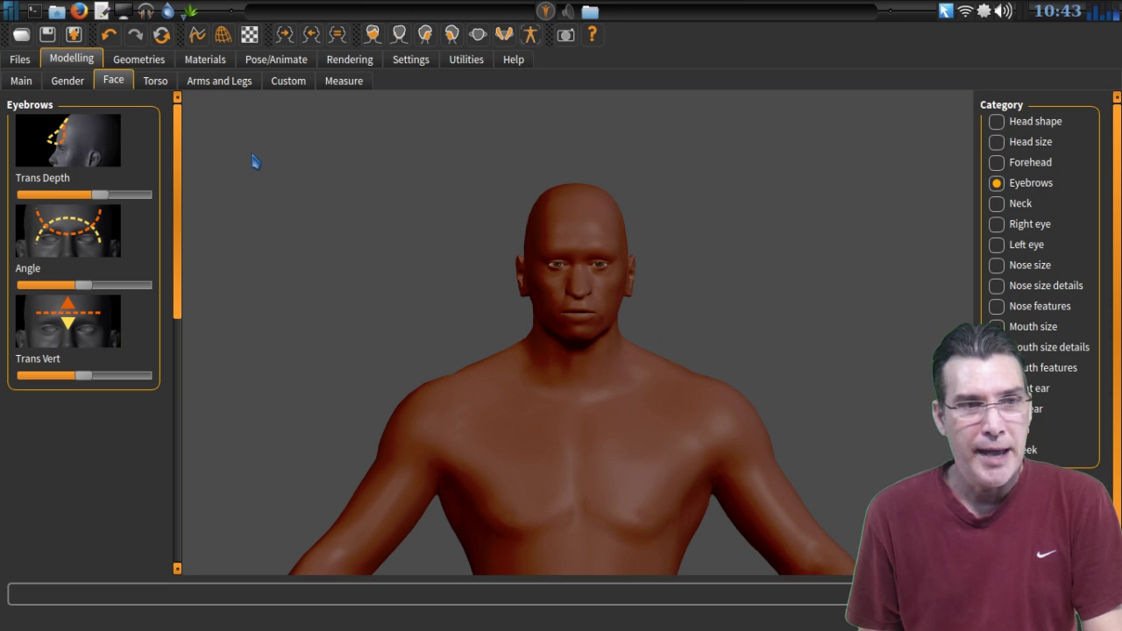
Browse the Torso, Arms and Legs, Custom and Measure modelling tabs.
{"action": "left_click", "coordinate": [153, 89]}
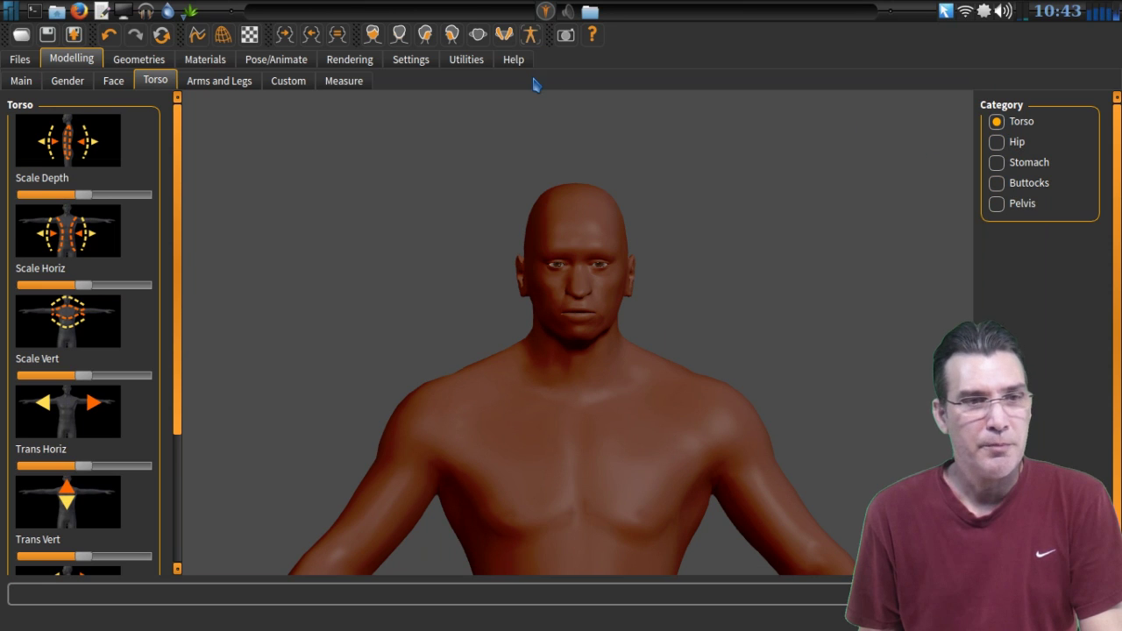
{"action": "left_click", "coordinate": [219, 84]}
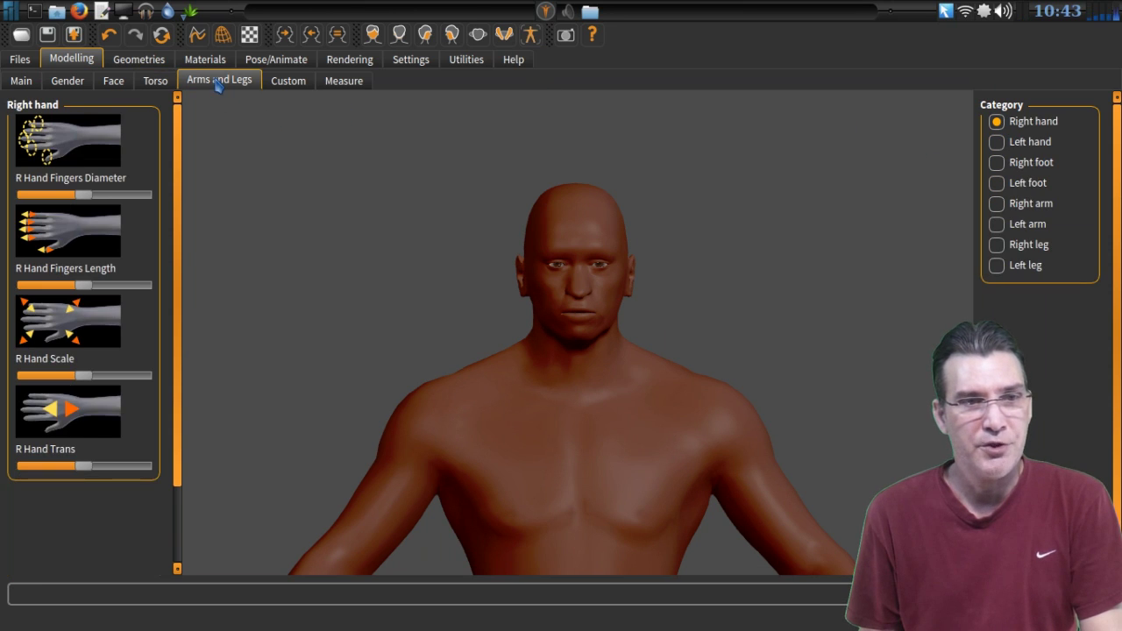
{"action": "left_click", "coordinate": [272, 84]}
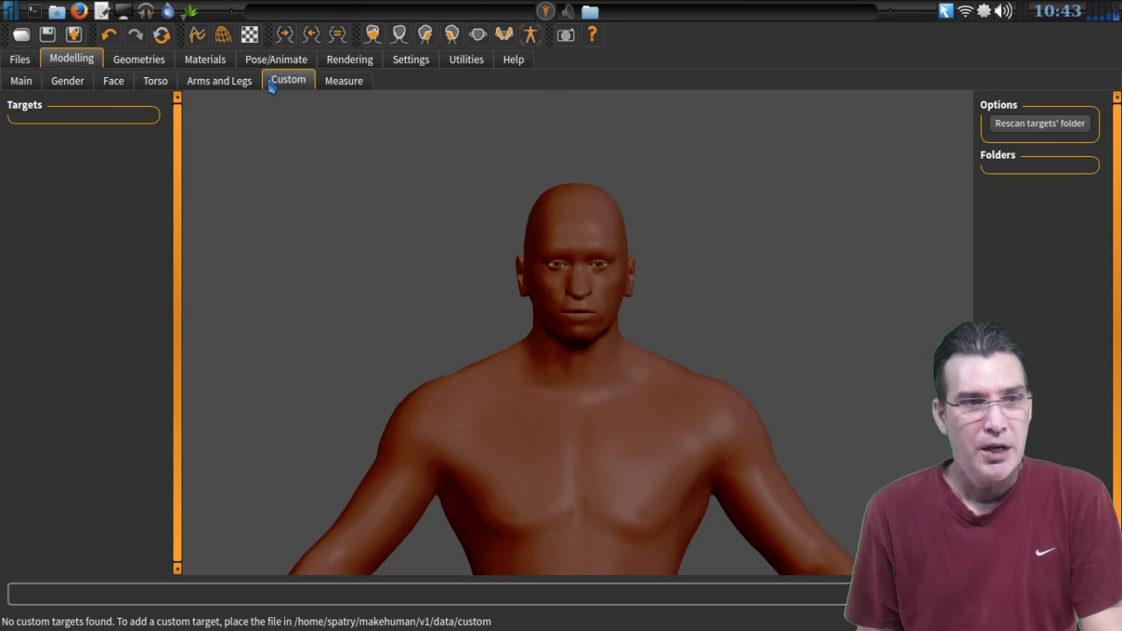
{"action": "left_click", "coordinate": [345, 88]}
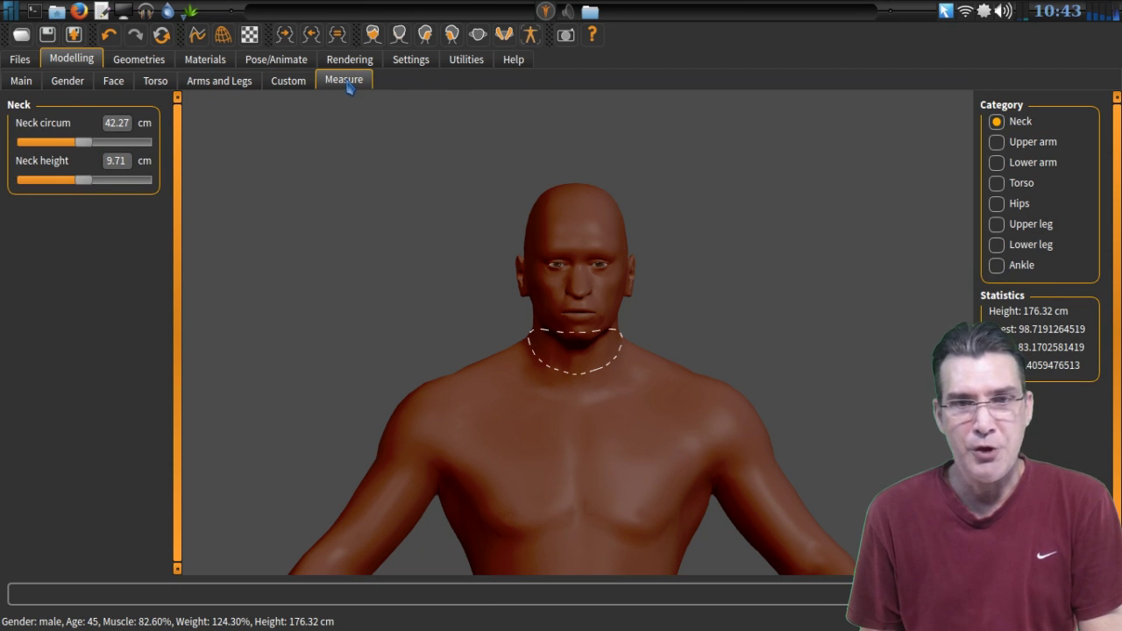
Check the upper arm, lower arm, torso and hips measurements, then bring up the clothes library.
{"action": "left_click", "coordinate": [997, 143]}
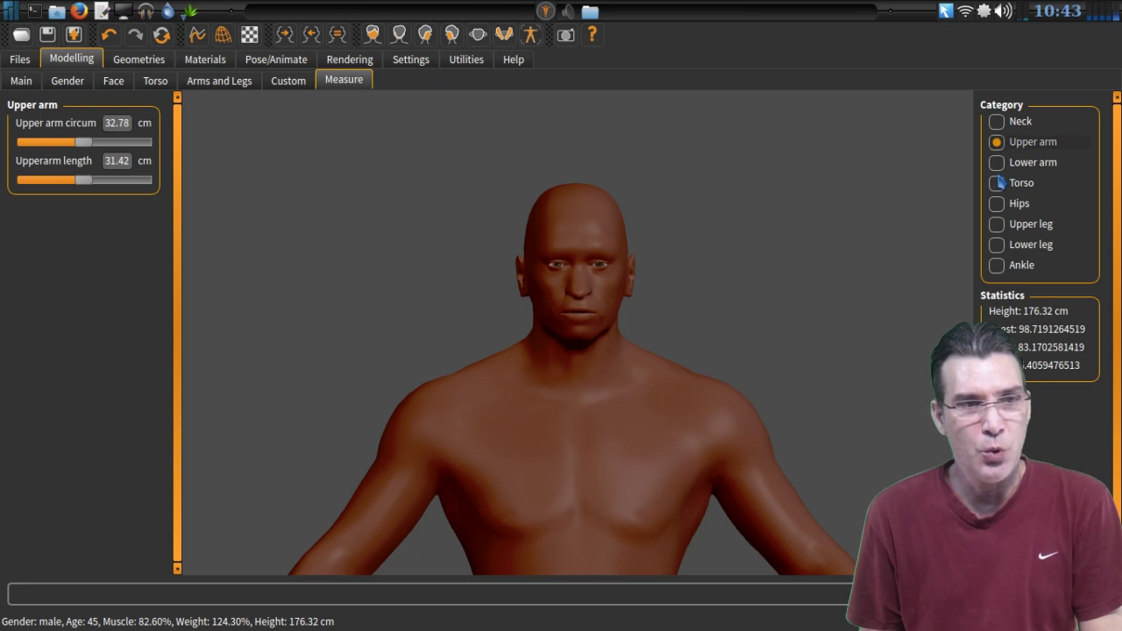
{"action": "left_click", "coordinate": [997, 163]}
{"action": "left_click", "coordinate": [997, 183]}
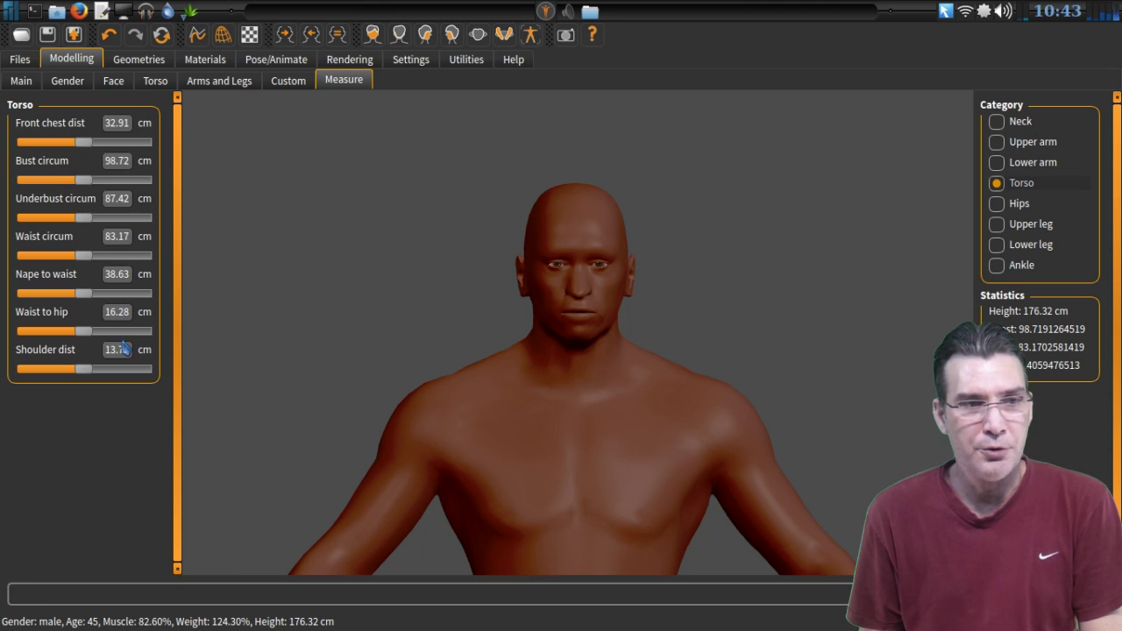
{"action": "left_click", "coordinate": [997, 203]}
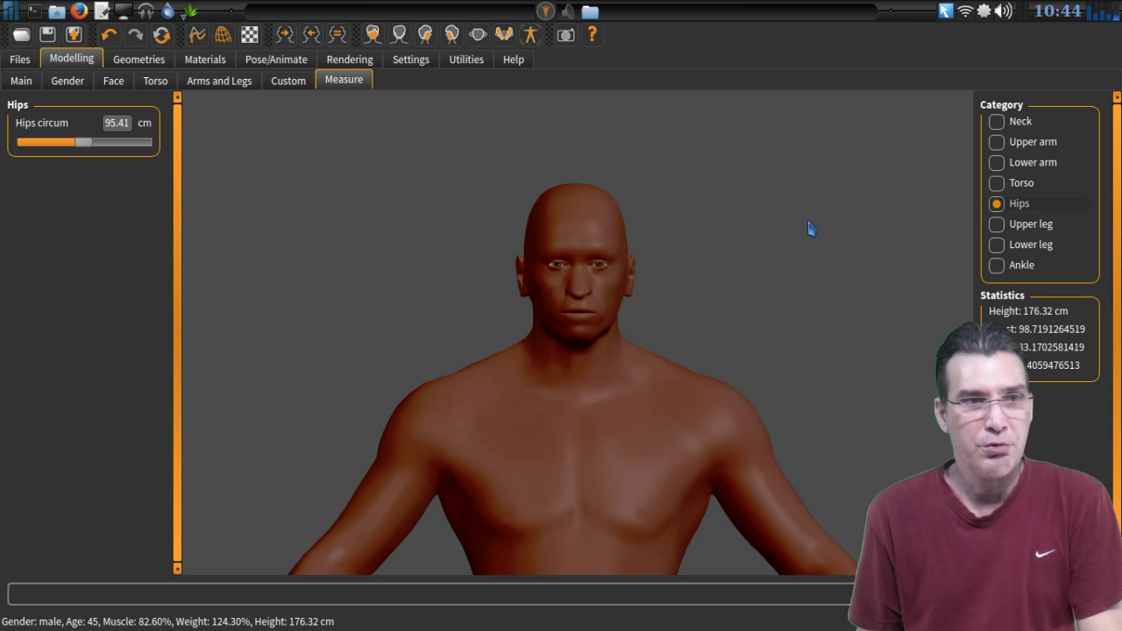
{"action": "left_click", "coordinate": [140, 68]}
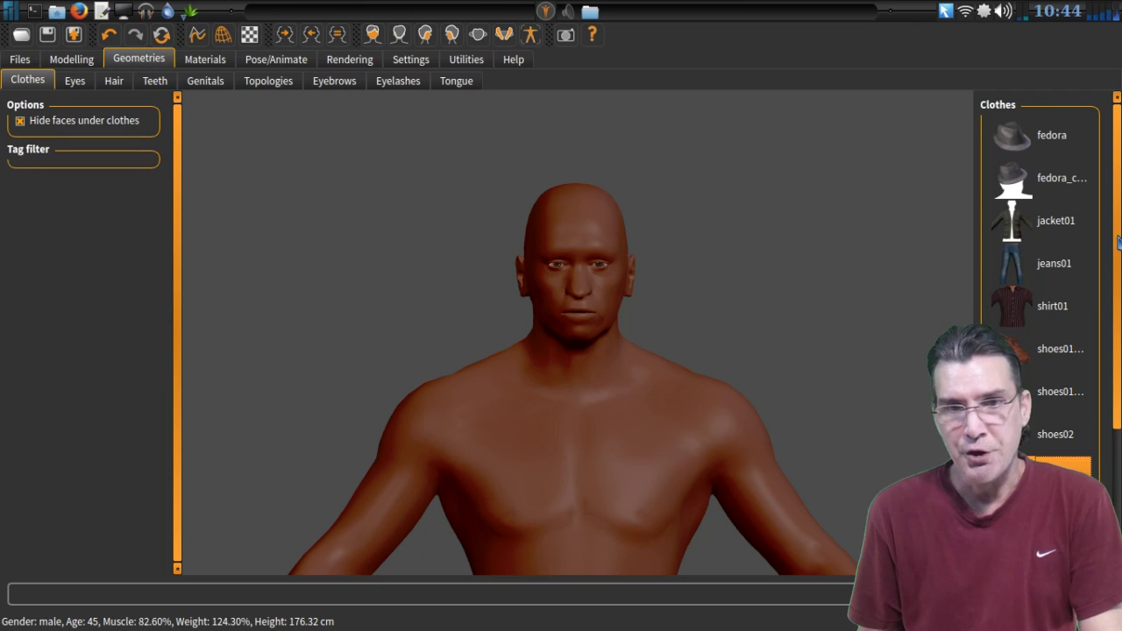
Put jacket01 on the figure from the clothes list.
{"action": "scroll", "coordinate": [1118, 211], "scroll_direction": "down", "scroll_amount": 1}
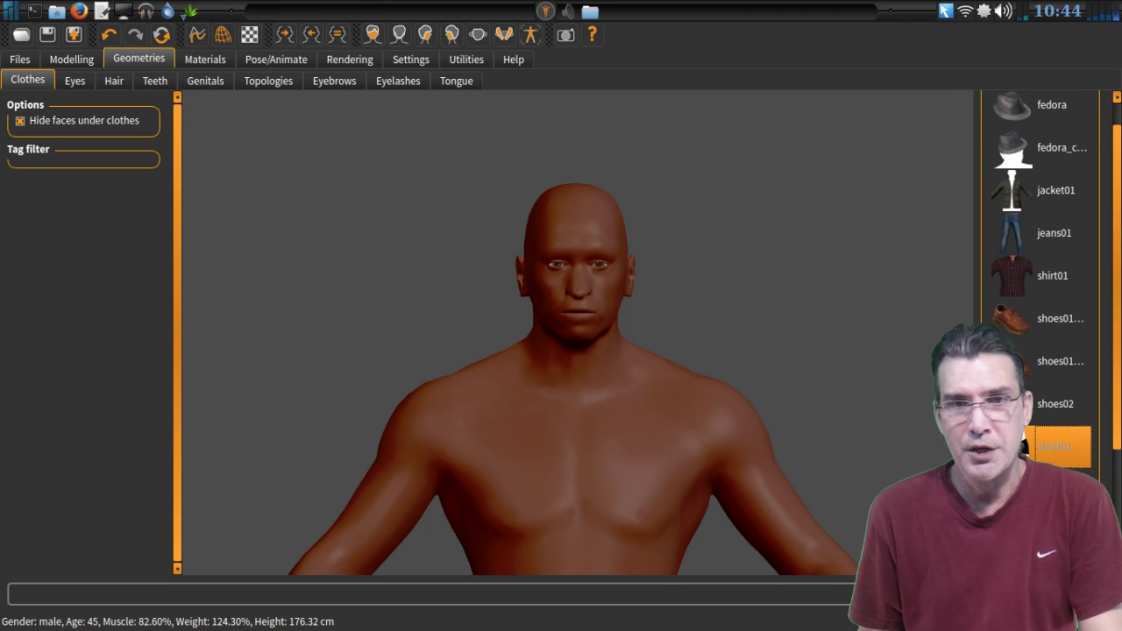
{"action": "left_click", "coordinate": [1012, 207]}
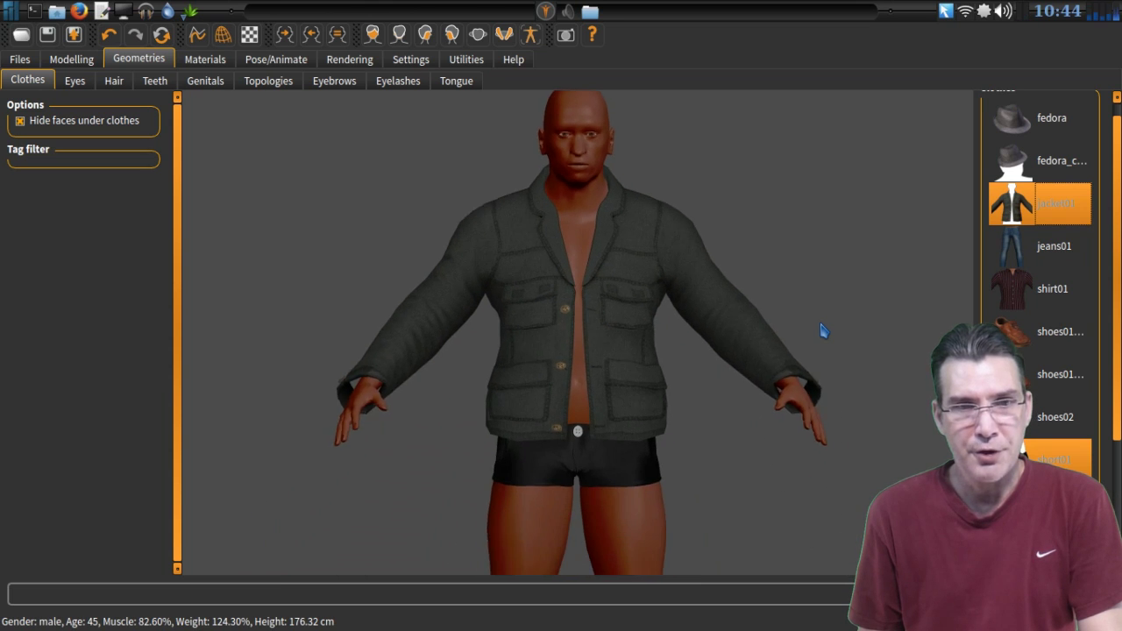
{"action": "scroll", "coordinate": [823, 331], "scroll_direction": "up", "scroll_amount": 1}
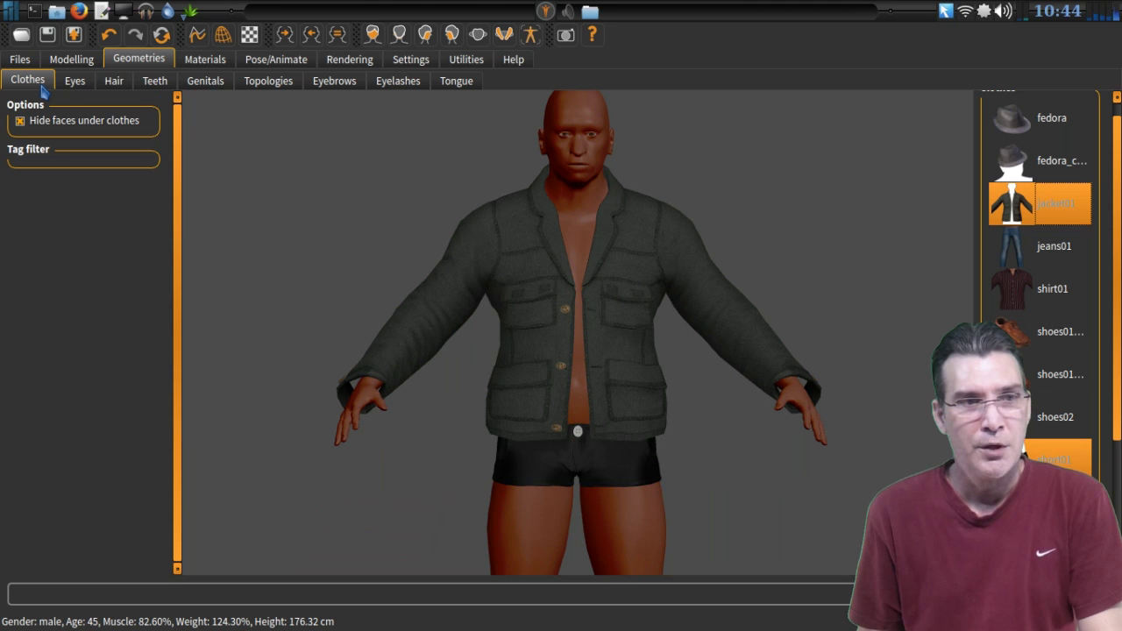
{"action": "left_click", "coordinate": [67, 83]}
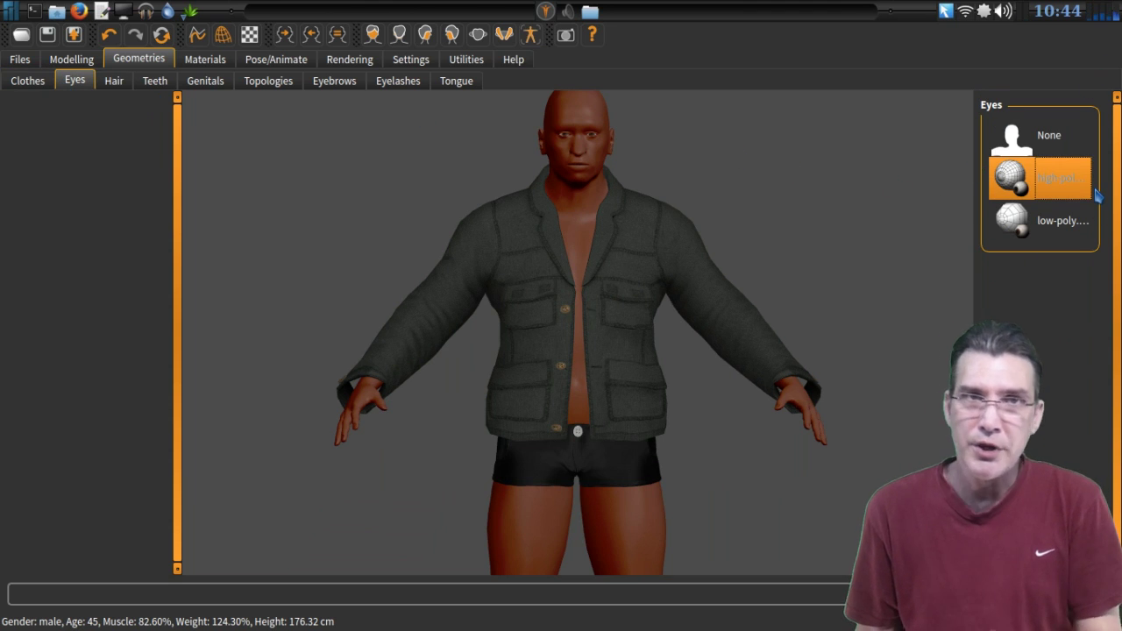
Apply the afro01 hairstyle and zoom out to see the whole figure.
{"action": "left_click", "coordinate": [114, 81]}
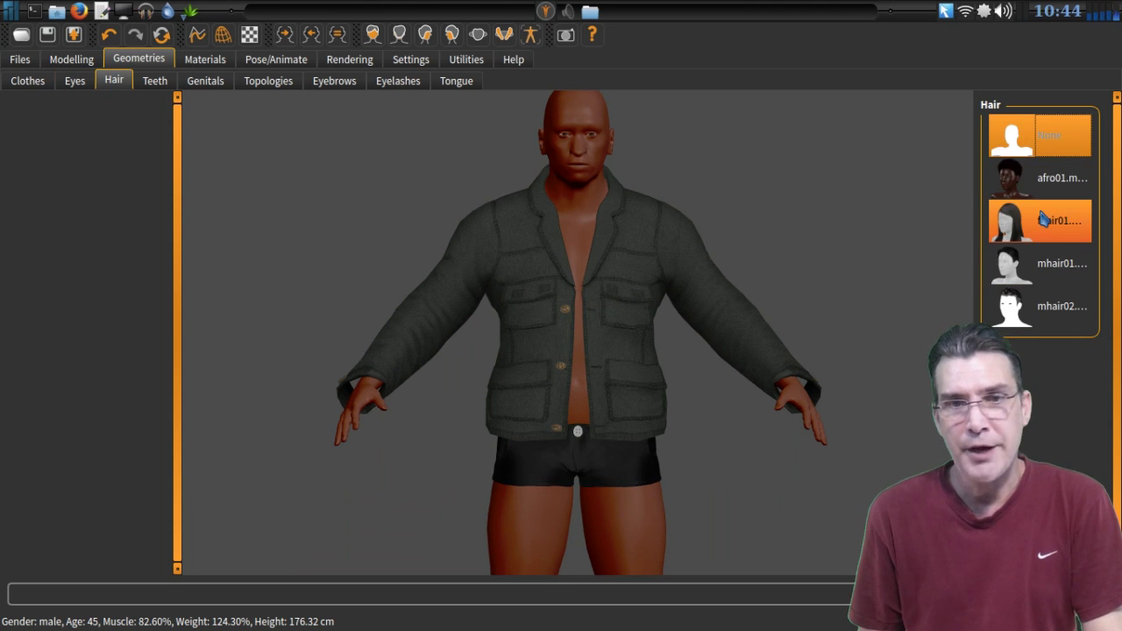
{"action": "left_click", "coordinate": [1022, 185]}
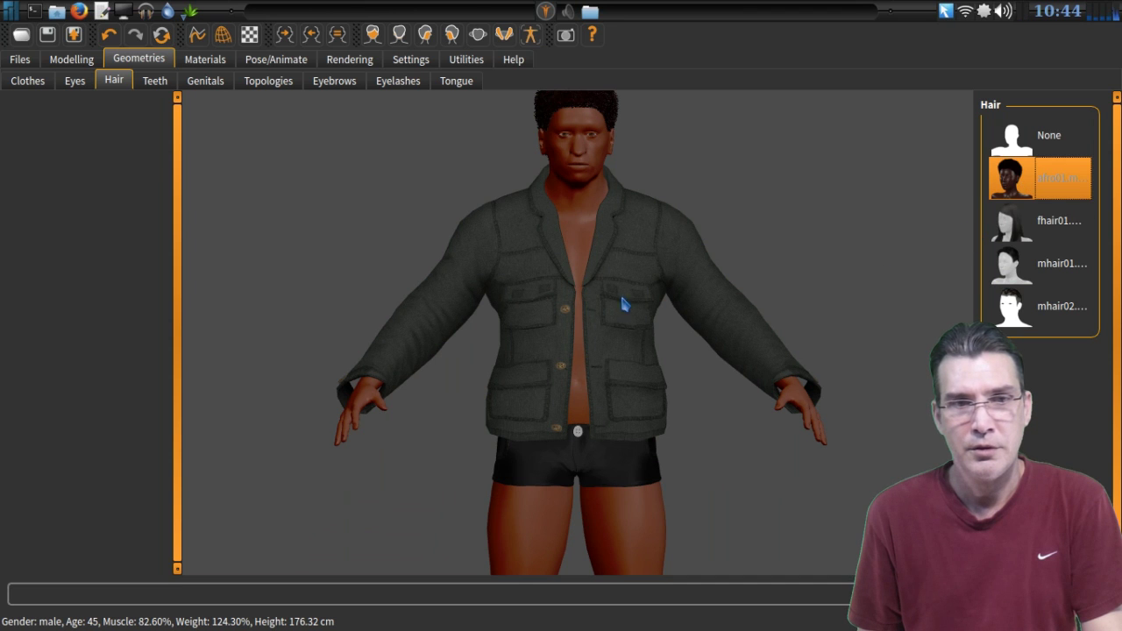
{"action": "mouse_move", "coordinate": [568, 283]}
{"action": "left_mouse_down"}
{"action": "mouse_move", "coordinate": [580, 355]}
{"action": "mouse_move", "coordinate": [574, 290]}
{"action": "left_mouse_up"}
{"action": "scroll", "coordinate": [571, 289], "scroll_direction": "down", "scroll_amount": 6}
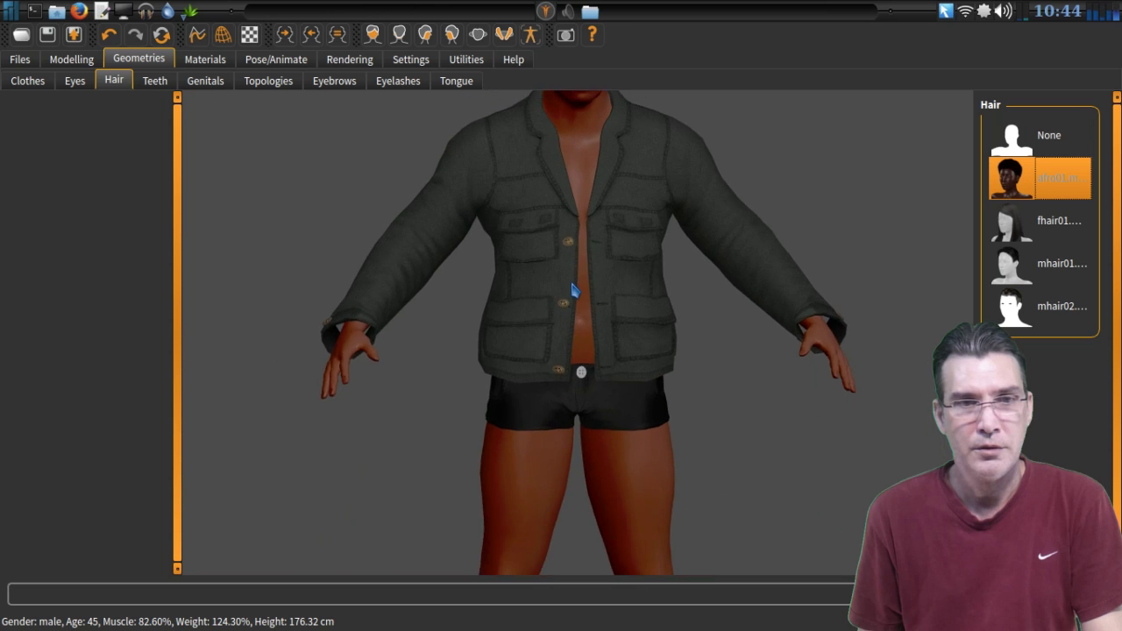
{"action": "scroll", "coordinate": [587, 193], "scroll_direction": "up", "scroll_amount": 8}
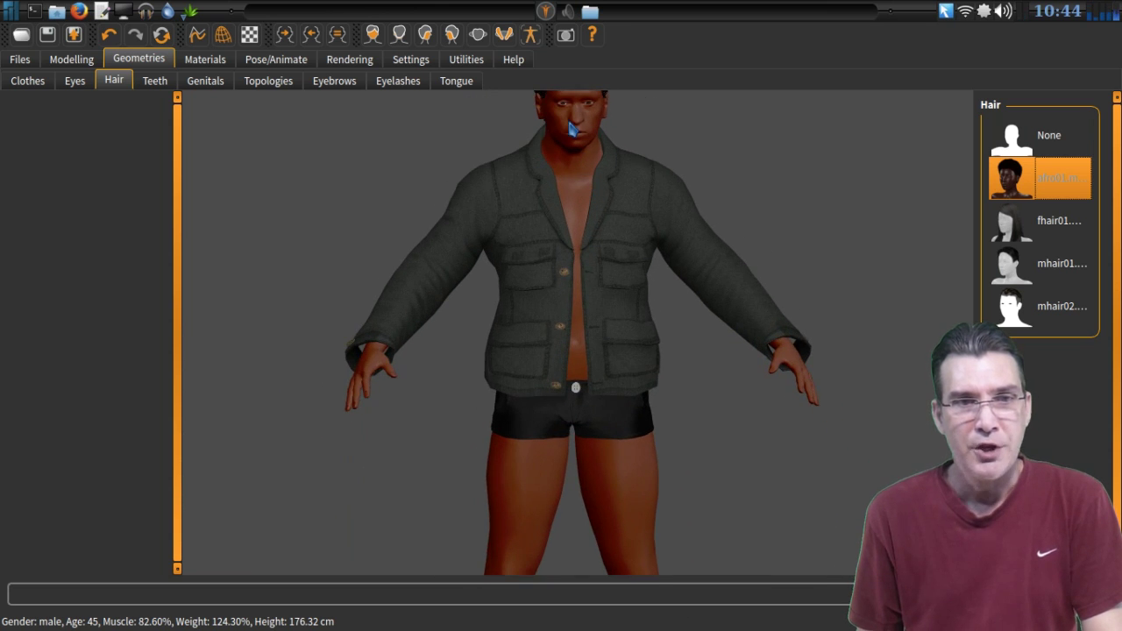
{"action": "scroll", "coordinate": [565, 120], "scroll_direction": "up", "scroll_amount": 3}
{"action": "scroll", "coordinate": [565, 120], "scroll_direction": "up", "scroll_amount": 2}
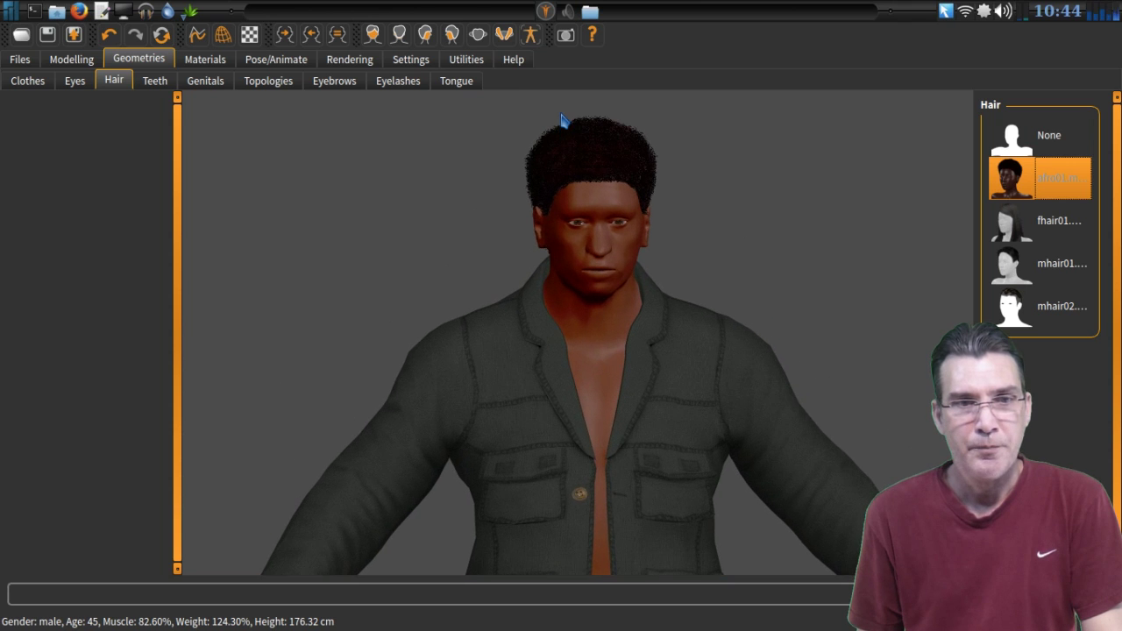
Rotate the figure to inspect the afro from above and from the side.
{"action": "left_click_drag", "start_coordinate": [586, 185], "coordinate": [590, 254]}
{"action": "mouse_move", "coordinate": [603, 298]}
{"action": "left_mouse_down"}
{"action": "mouse_move", "coordinate": [604, 281]}
{"action": "mouse_move", "coordinate": [483, 310]}
{"action": "mouse_move", "coordinate": [556, 309]}
{"action": "mouse_move", "coordinate": [515, 248]}
{"action": "mouse_move", "coordinate": [601, 306]}
{"action": "left_mouse_up"}
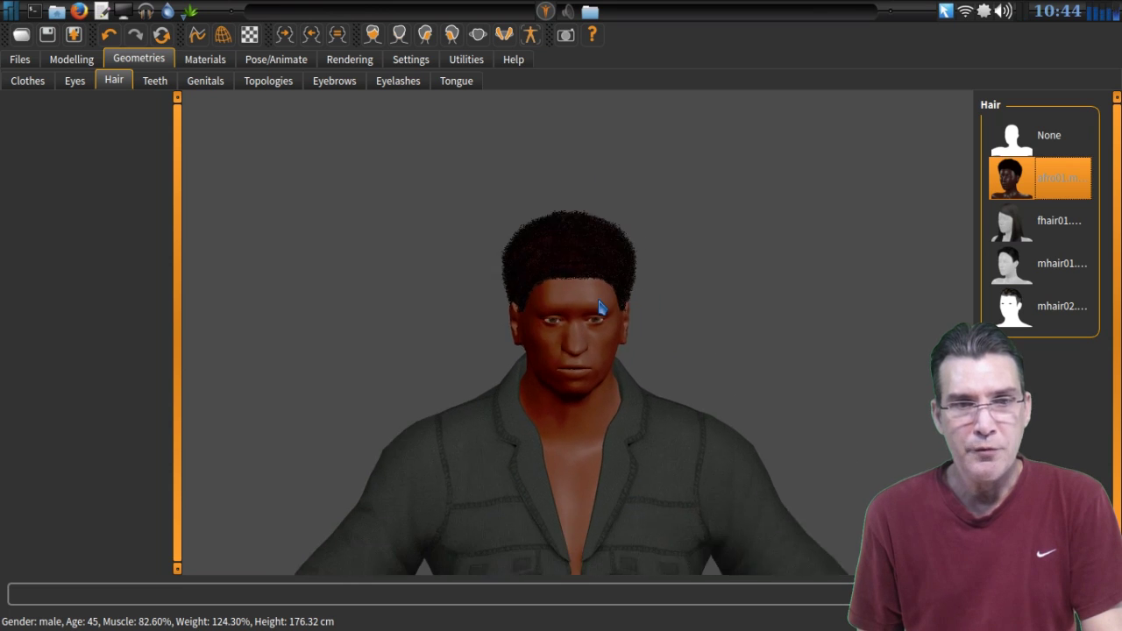
{"action": "scroll", "coordinate": [601, 305], "scroll_direction": "down", "scroll_amount": 4}
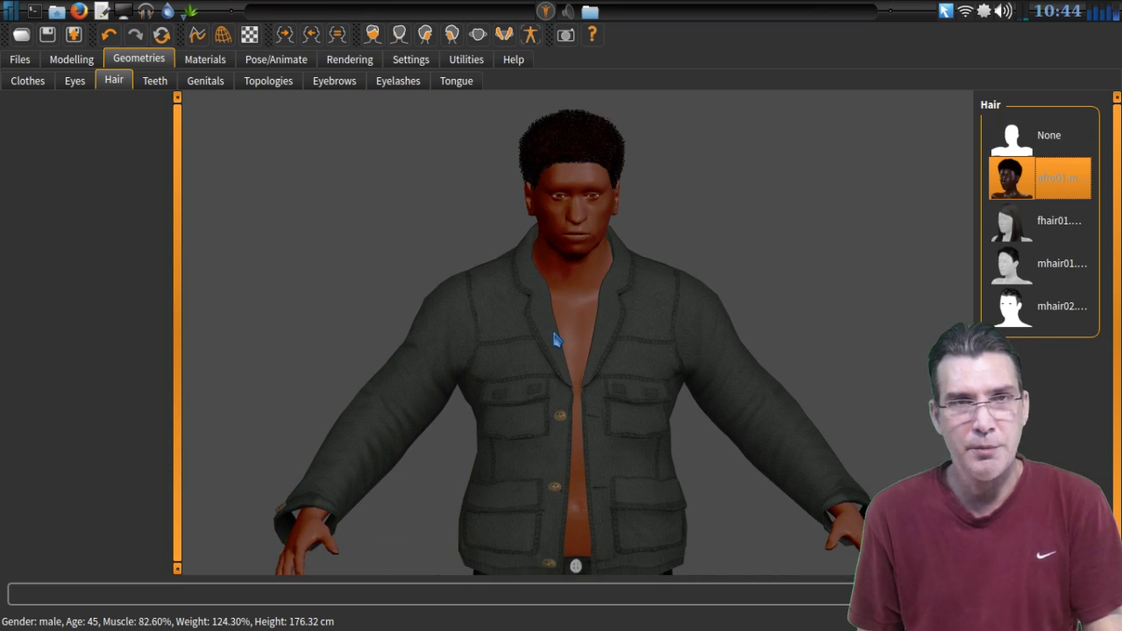
{"action": "left_click_drag", "start_coordinate": [555, 339], "coordinate": [541, 314]}
Try the male159 proxy topology, inspect the mesh, then remove it again.
{"action": "left_click", "coordinate": [154, 81]}
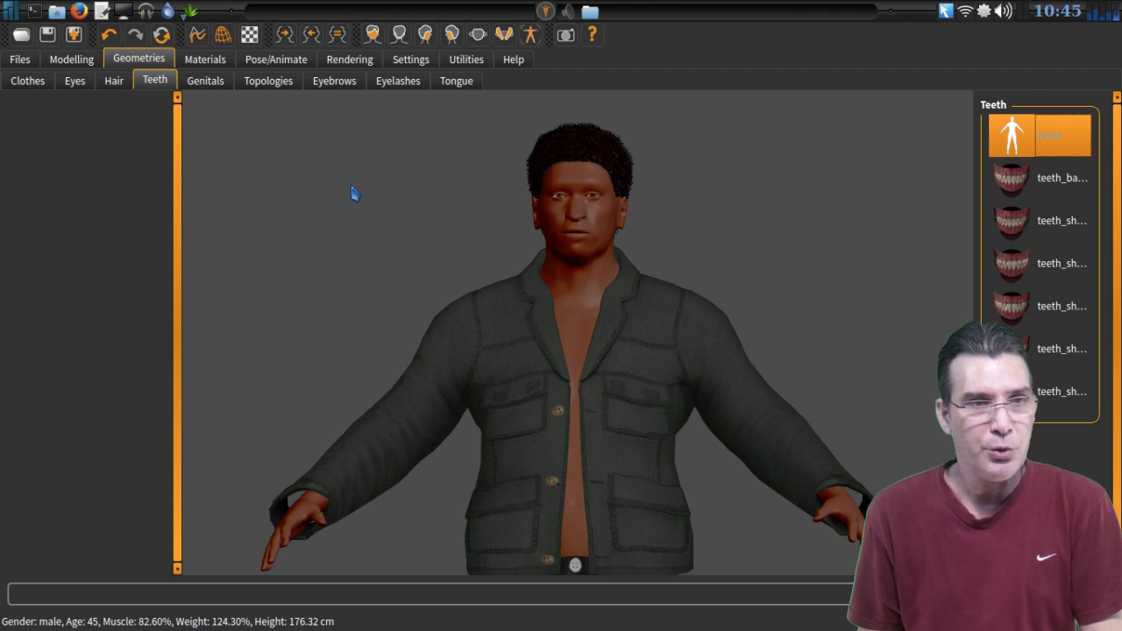
{"action": "left_click", "coordinate": [254, 81]}
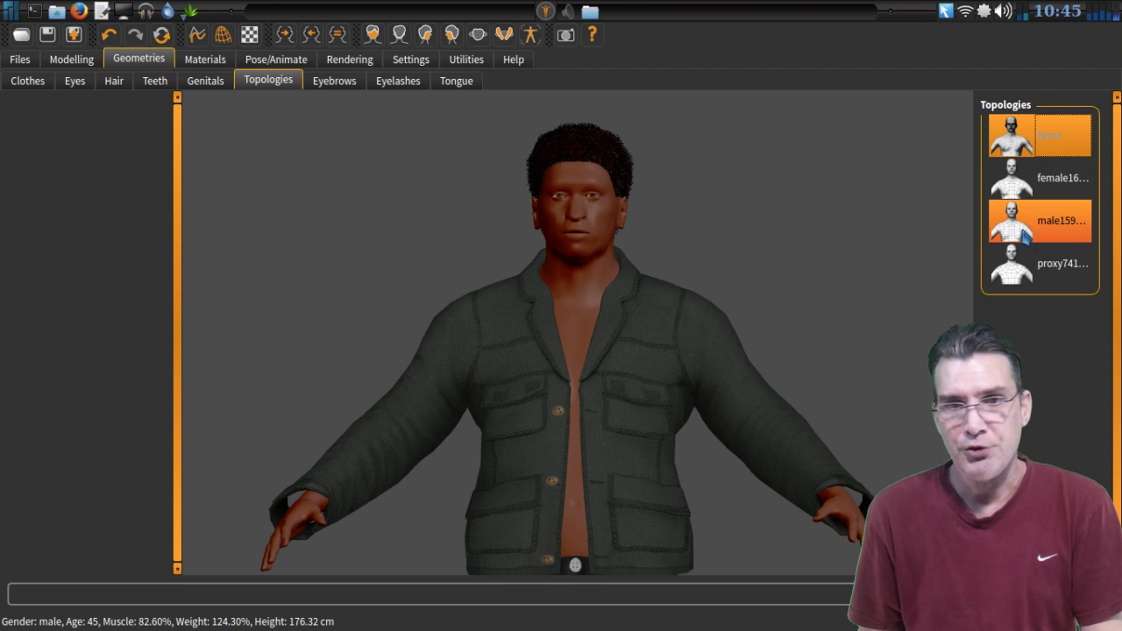
{"action": "left_click", "coordinate": [1025, 232]}
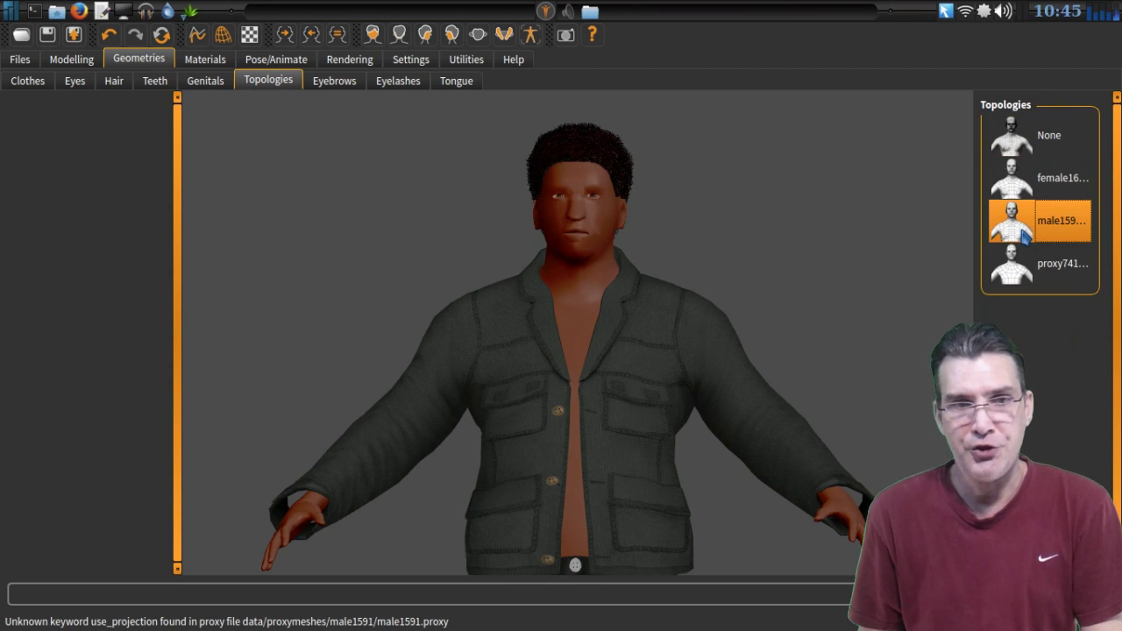
{"action": "left_click_drag", "start_coordinate": [567, 242], "coordinate": [674, 259]}
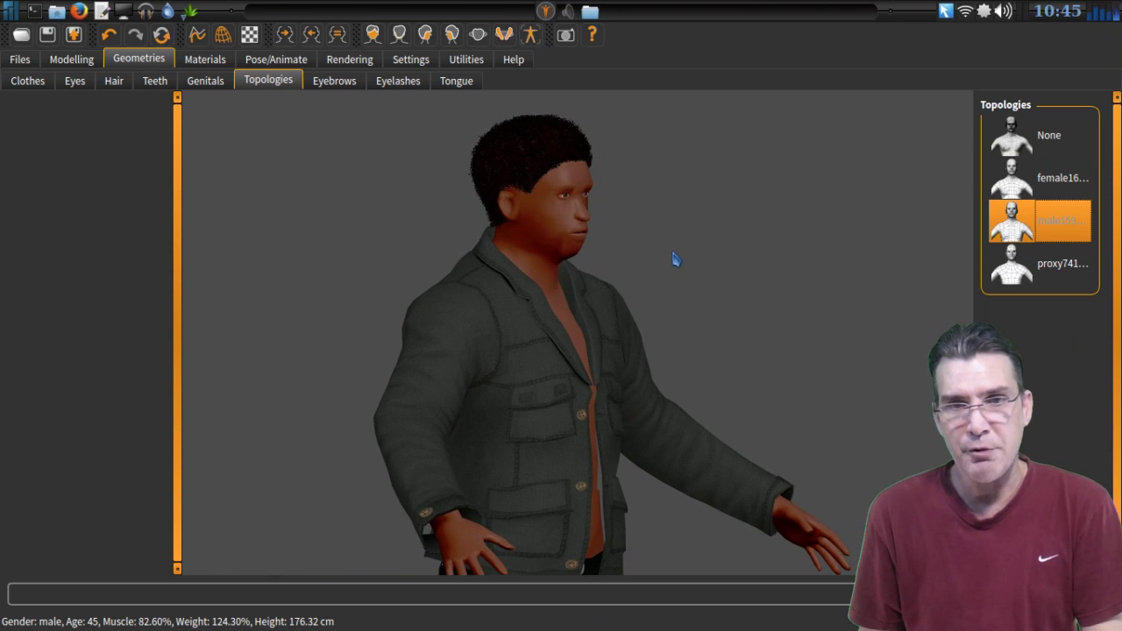
{"action": "left_click", "coordinate": [1013, 136]}
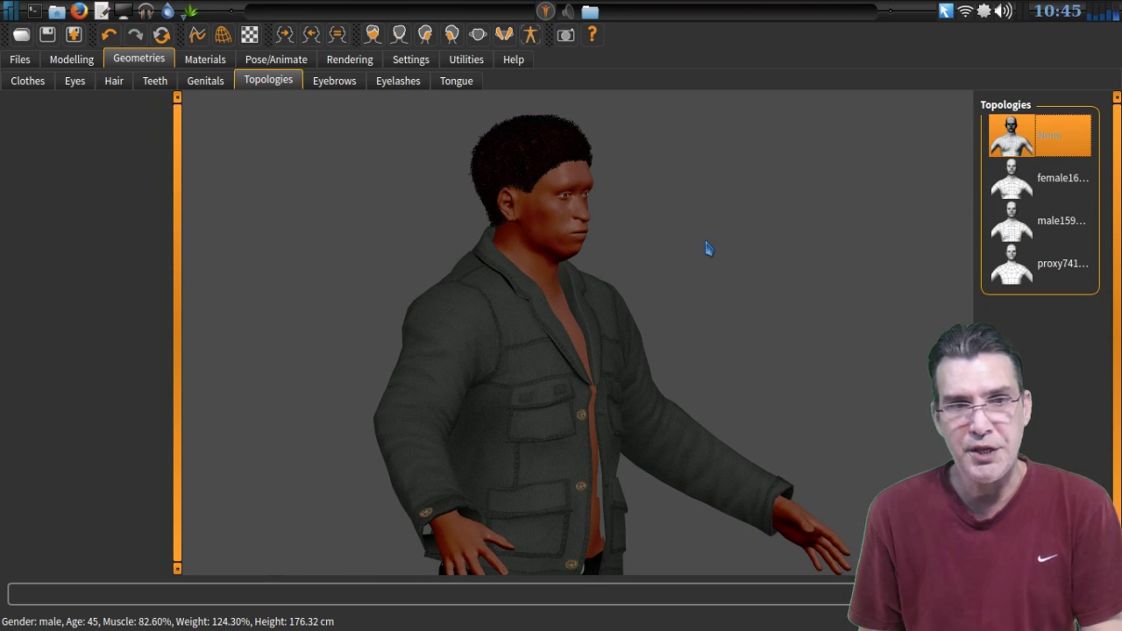
{"action": "left_click_drag", "start_coordinate": [593, 340], "coordinate": [503, 385]}
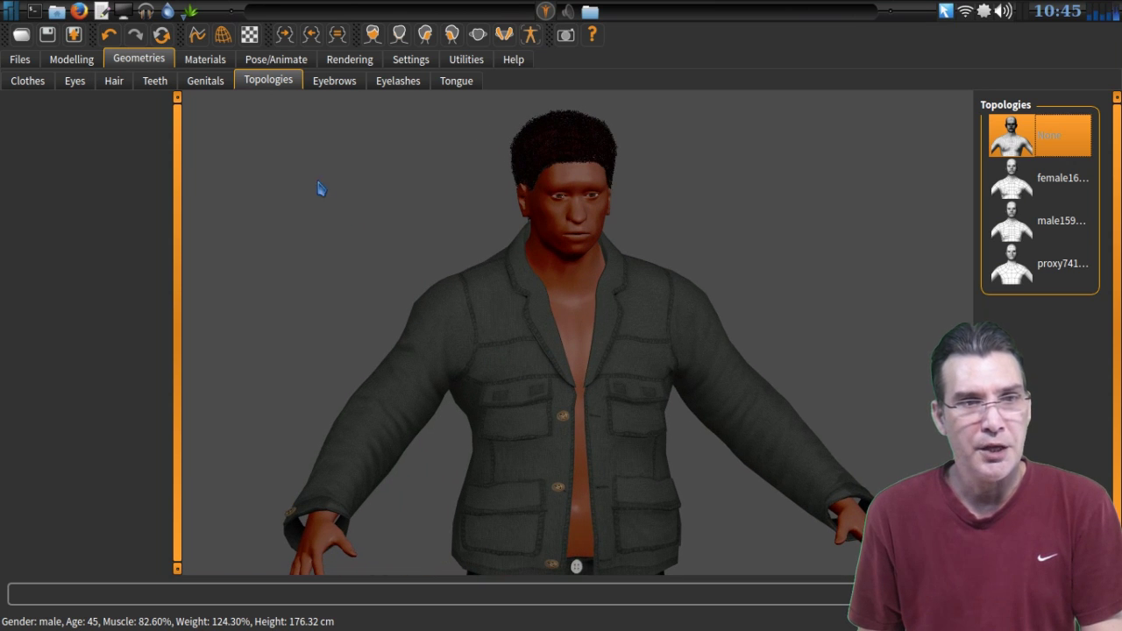
Apply the third eyebrow style and look over the eyelash and tongue options.
{"action": "left_click", "coordinate": [336, 83]}
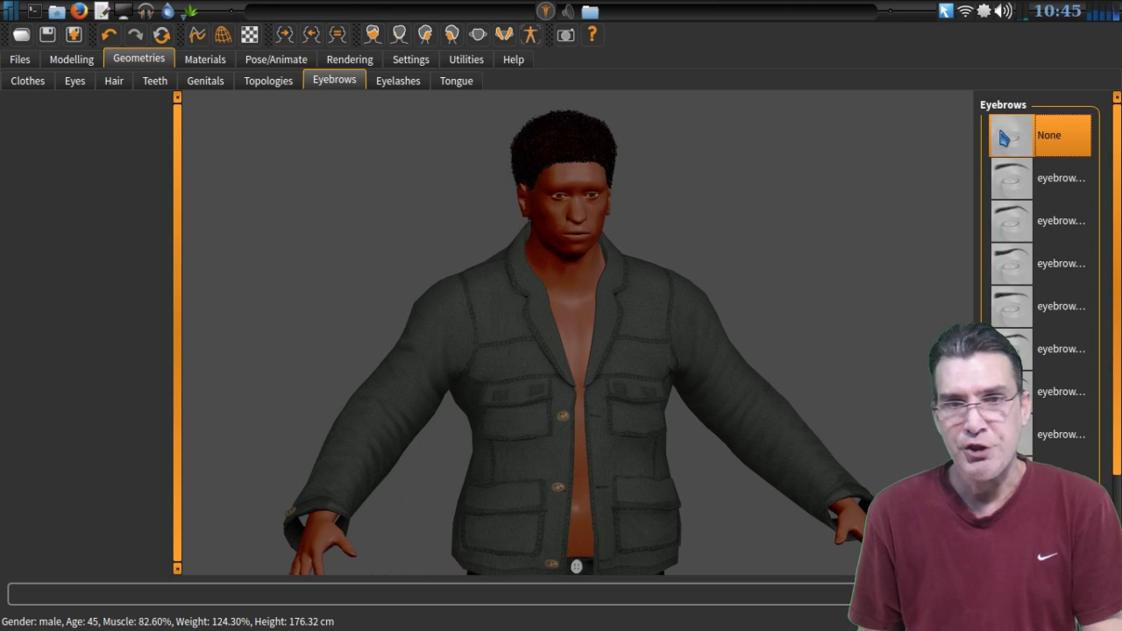
{"action": "left_click", "coordinate": [1009, 218]}
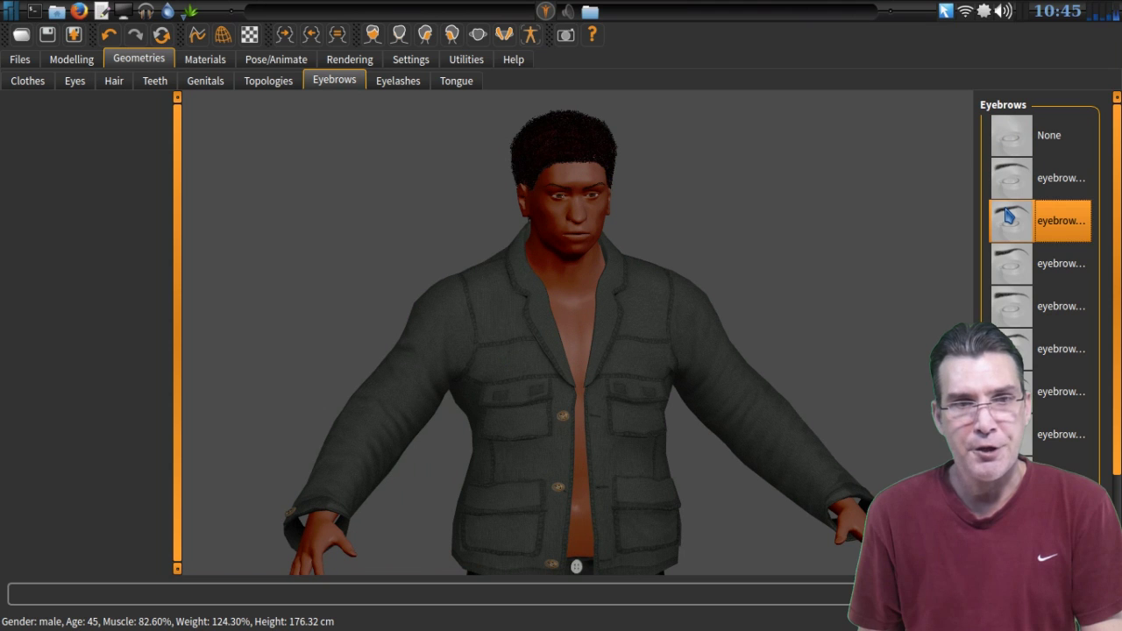
{"action": "left_click_drag", "start_coordinate": [629, 312], "coordinate": [670, 296]}
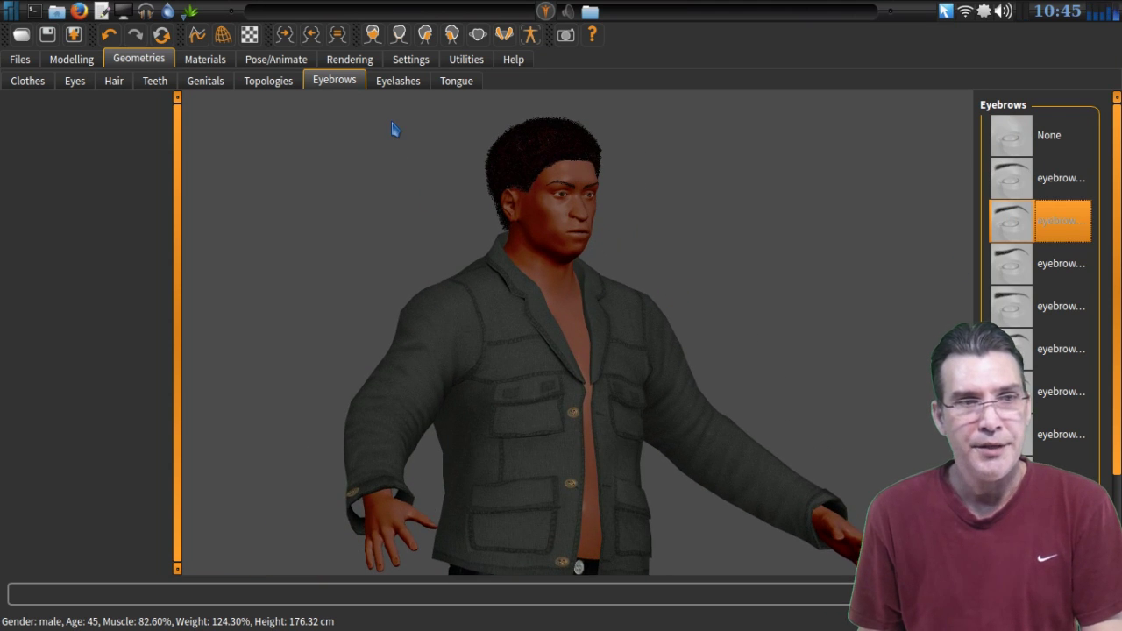
{"action": "left_click", "coordinate": [395, 81]}
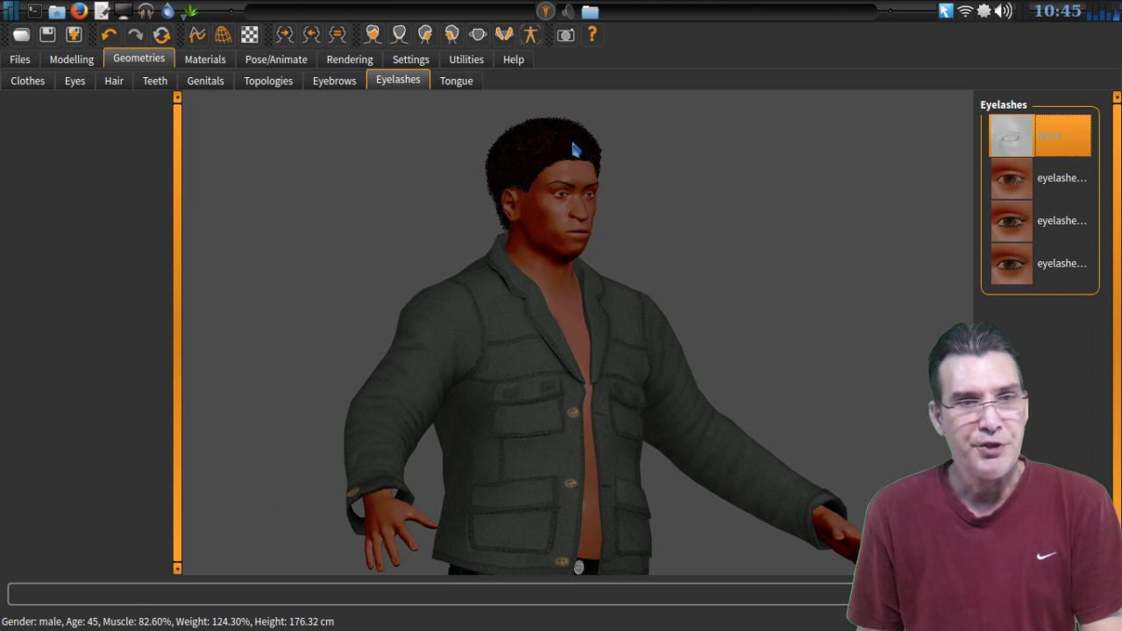
{"action": "left_click", "coordinate": [469, 81]}
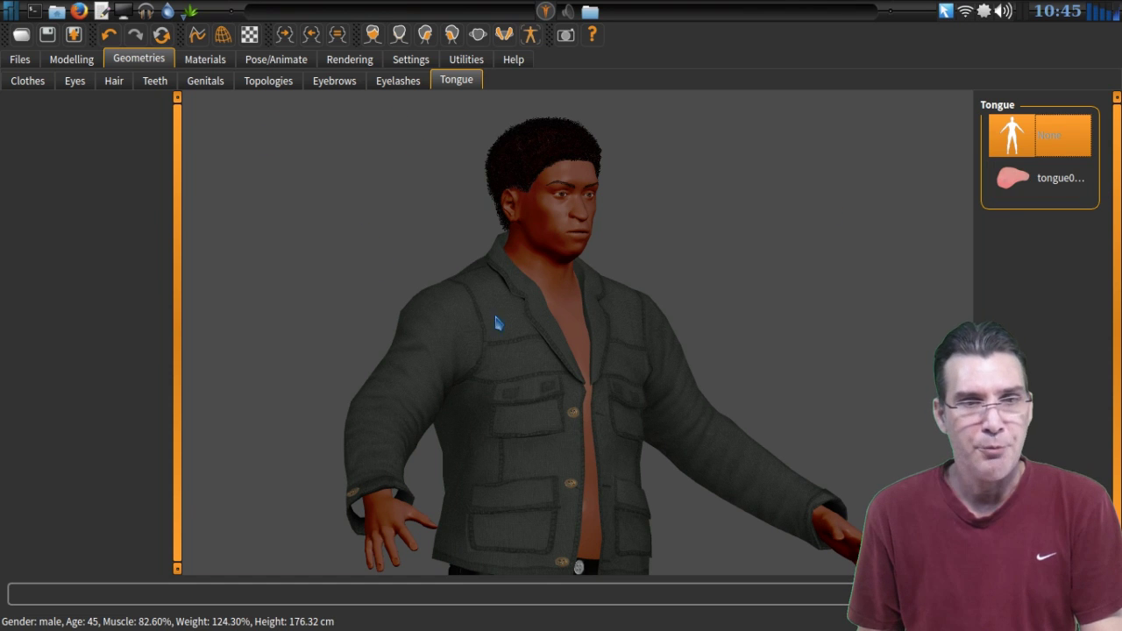
{"action": "left_click_drag", "start_coordinate": [515, 334], "coordinate": [476, 318]}
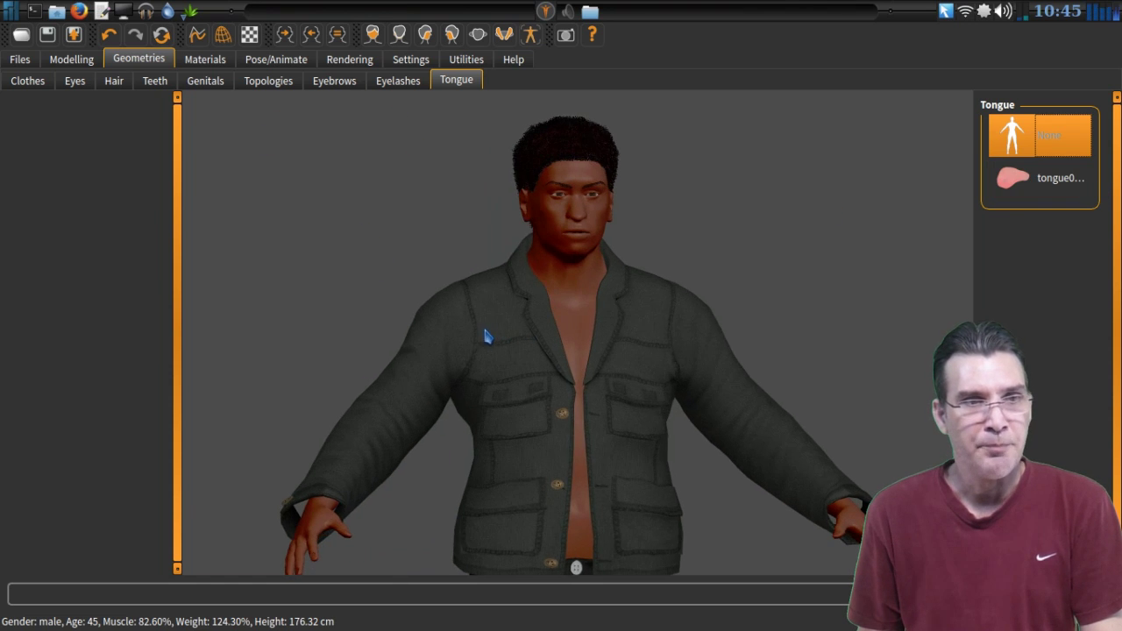
{"action": "left_click", "coordinate": [200, 59]}
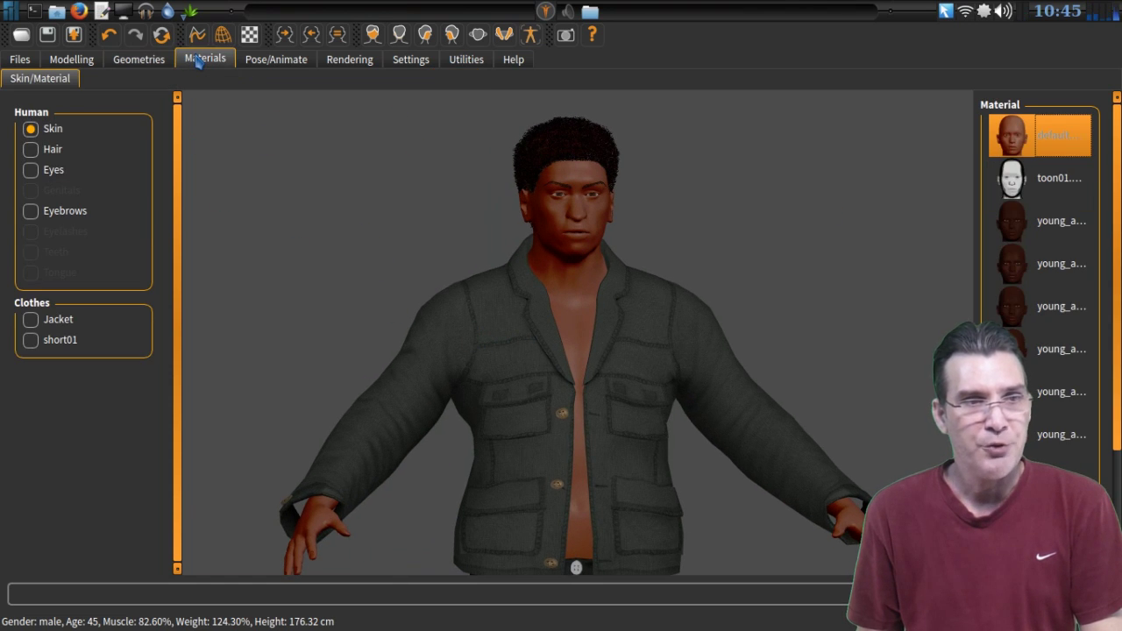
Try young_african_female_sweat against the default skin, then apply the darker young African skin.
{"action": "left_click", "coordinate": [1036, 263]}
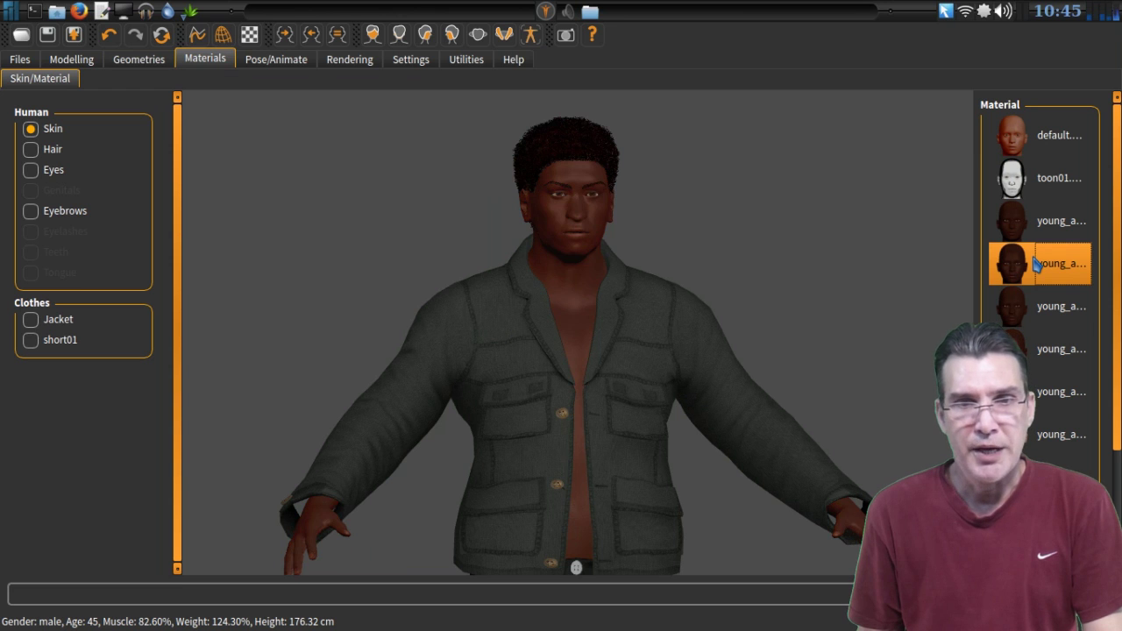
{"action": "left_click_drag", "start_coordinate": [716, 300], "coordinate": [617, 303]}
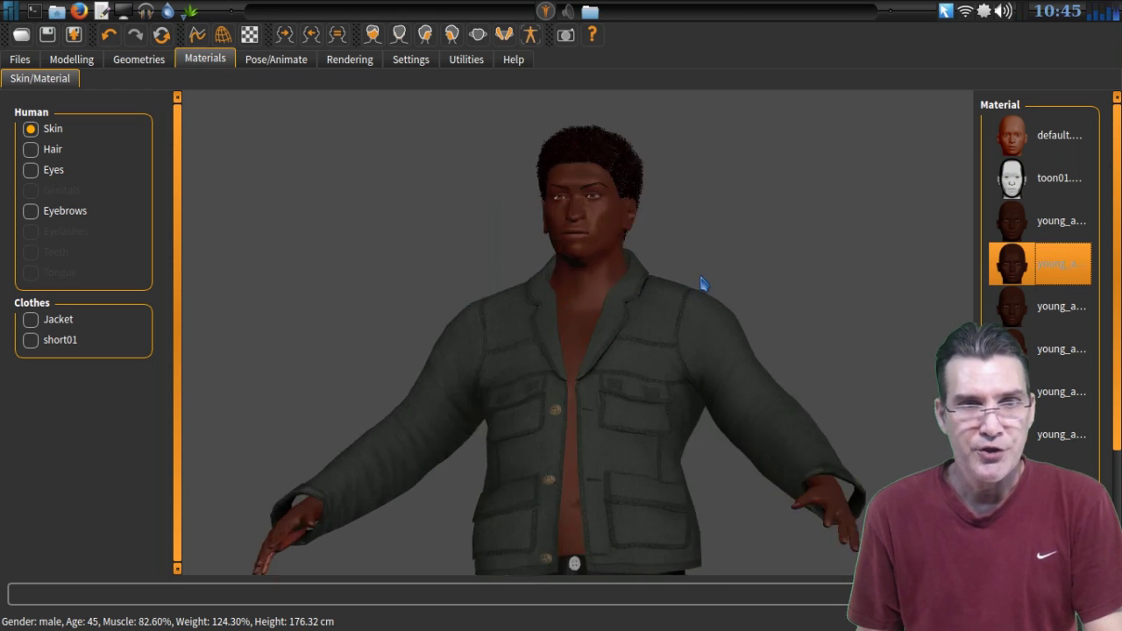
{"action": "left_click", "coordinate": [1057, 155]}
{"action": "left_click", "coordinate": [1062, 227]}
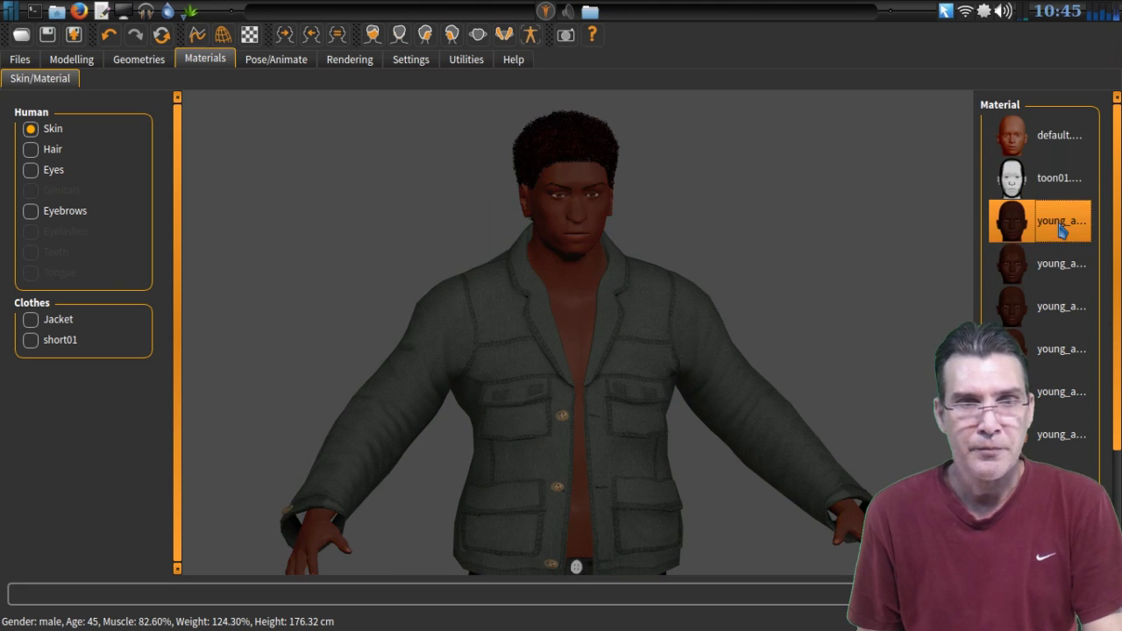
{"action": "left_click_drag", "start_coordinate": [736, 290], "coordinate": [695, 282]}
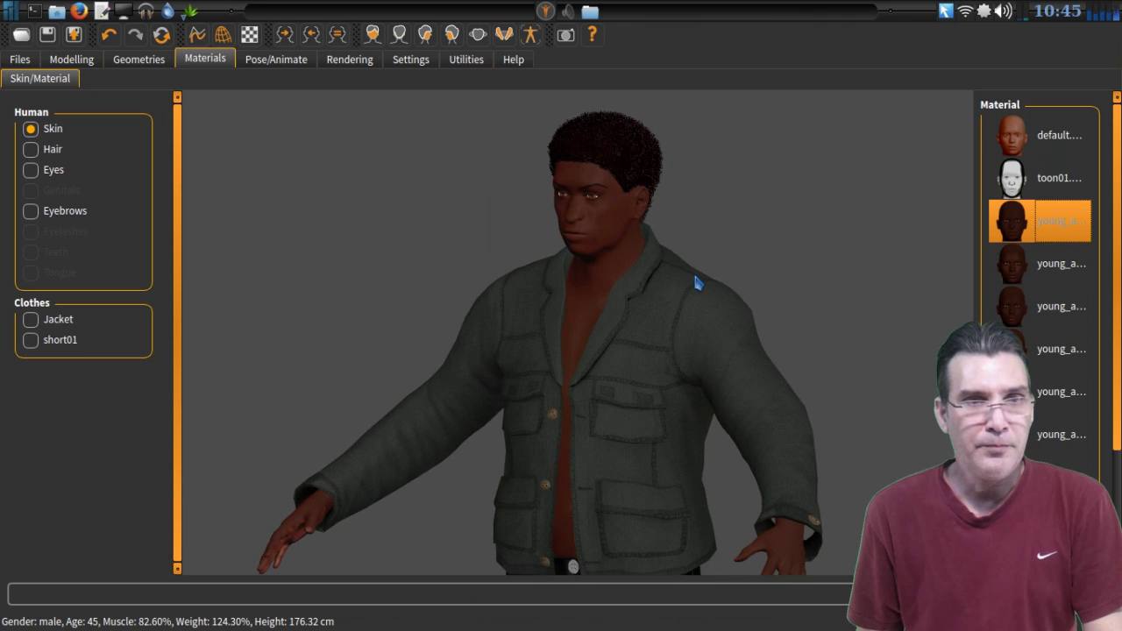
Quick-render the dressed figure from Rendering > Render, then bring up the skeleton presets.
{"action": "left_click", "coordinate": [341, 68]}
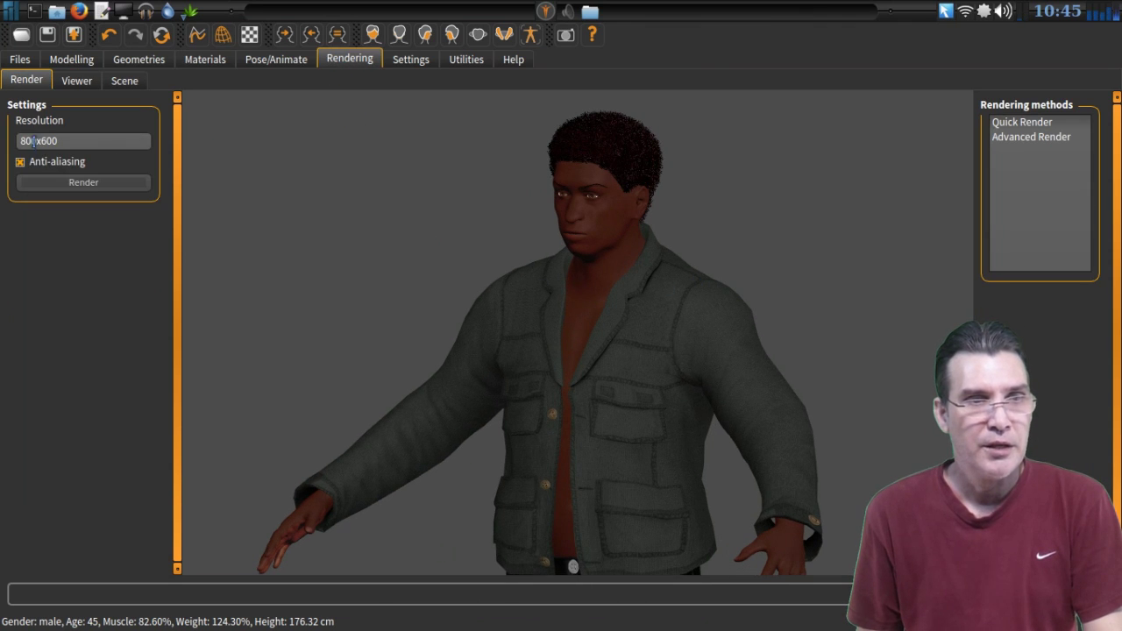
{"action": "left_click", "coordinate": [55, 183]}
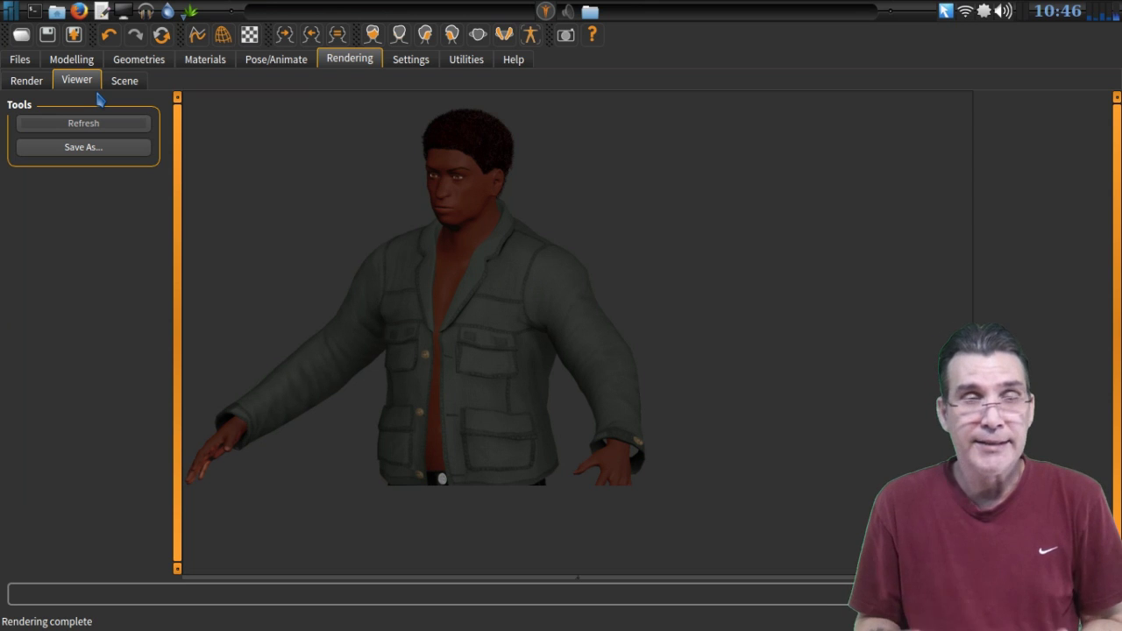
{"action": "left_click", "coordinate": [291, 62]}
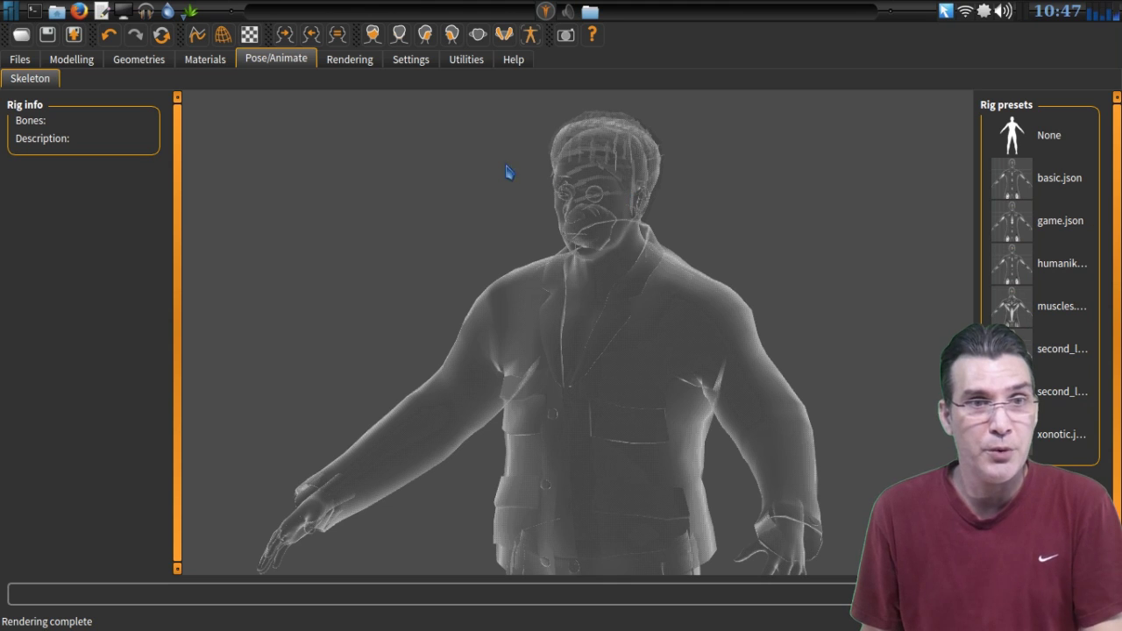
Show the finished quick render of the jacketed, afro-haired male figure in the Viewer.
{"action": "left_click", "coordinate": [348, 61]}
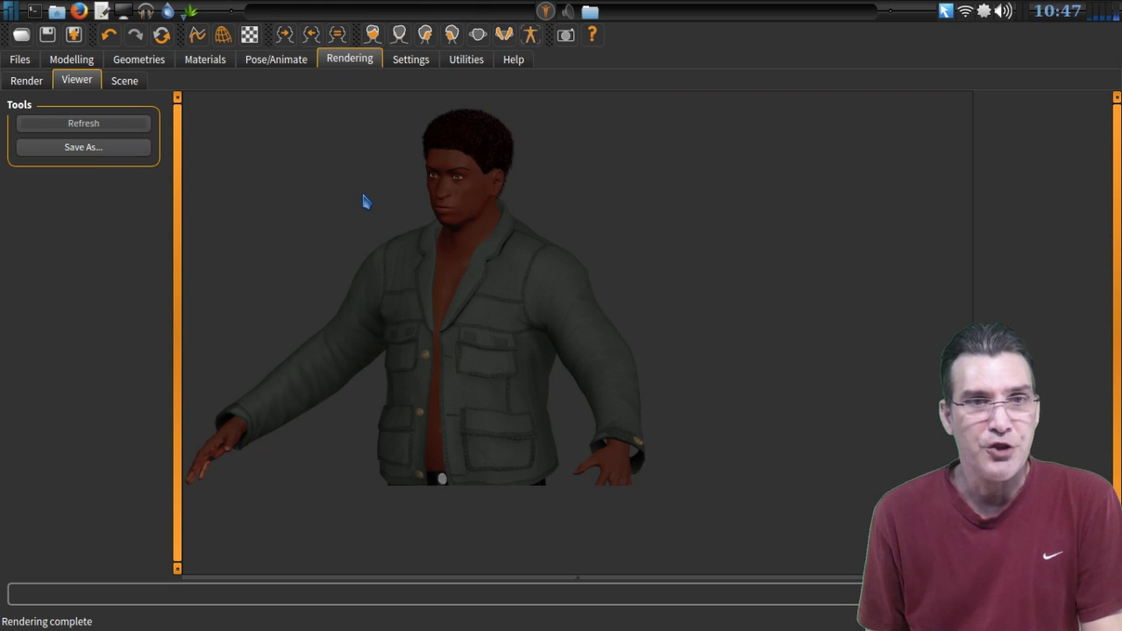
Bring up General settings with Metric units, MakeHuman theme and English, and turn the figure toward its back.
{"action": "left_click", "coordinate": [413, 59]}
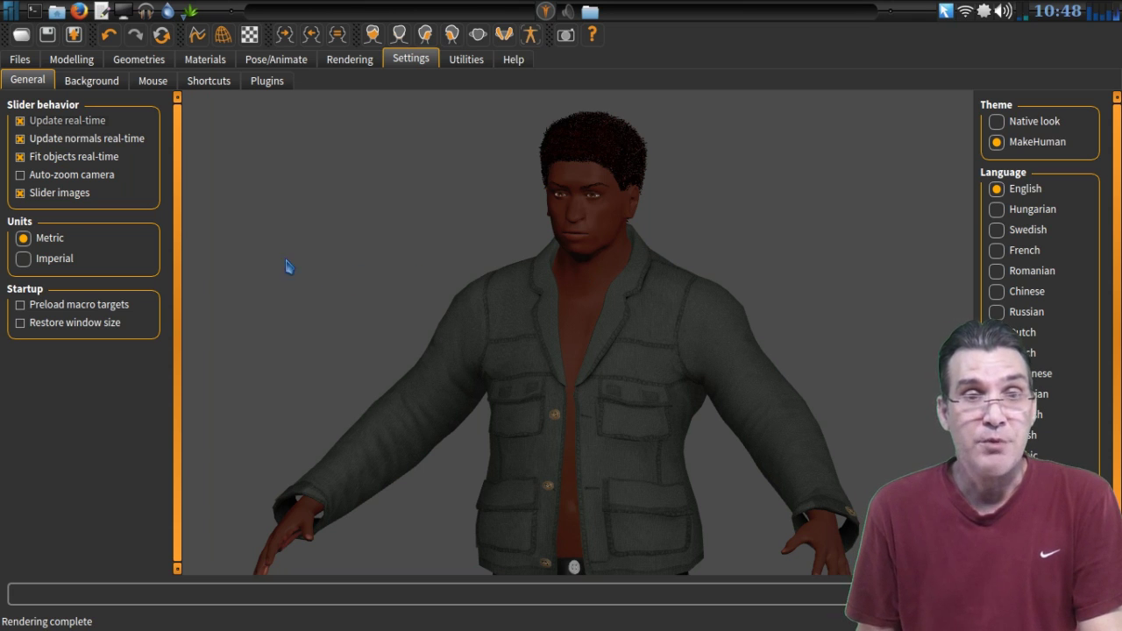
{"action": "left_click_drag", "start_coordinate": [524, 324], "coordinate": [558, 320]}
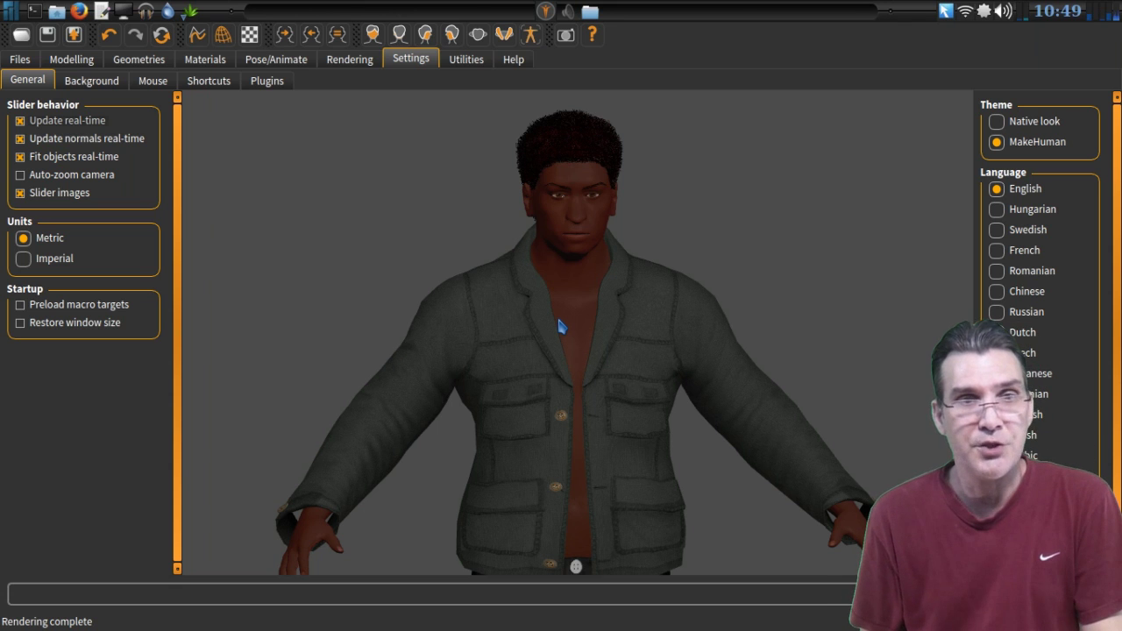
Show the Utilities Data page listing the single Application entry.
{"action": "left_click", "coordinate": [464, 61]}
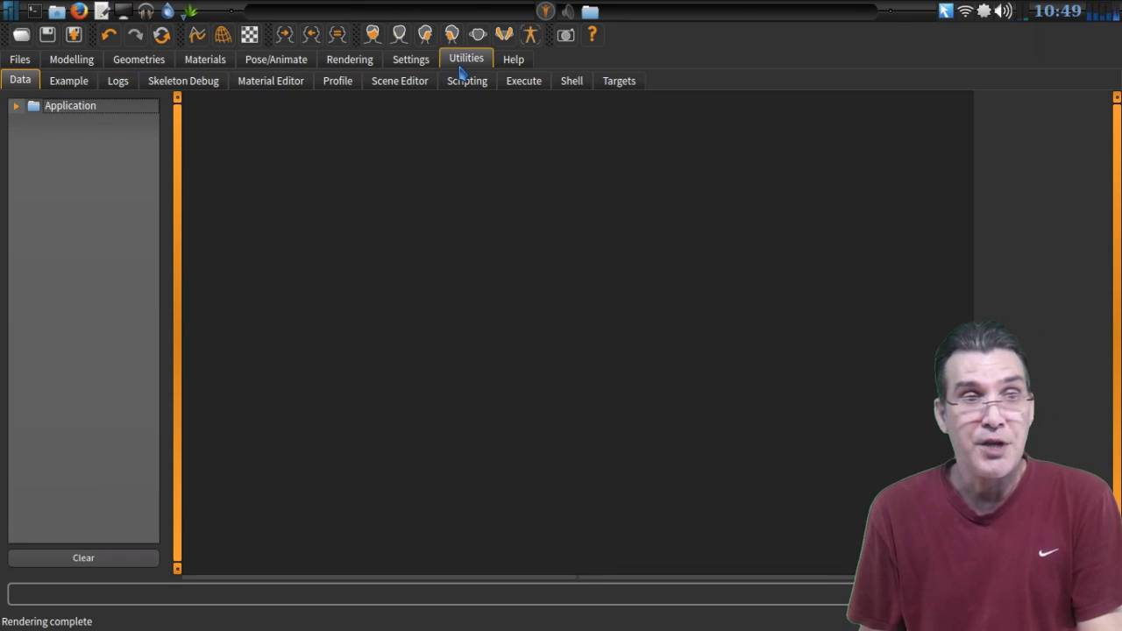